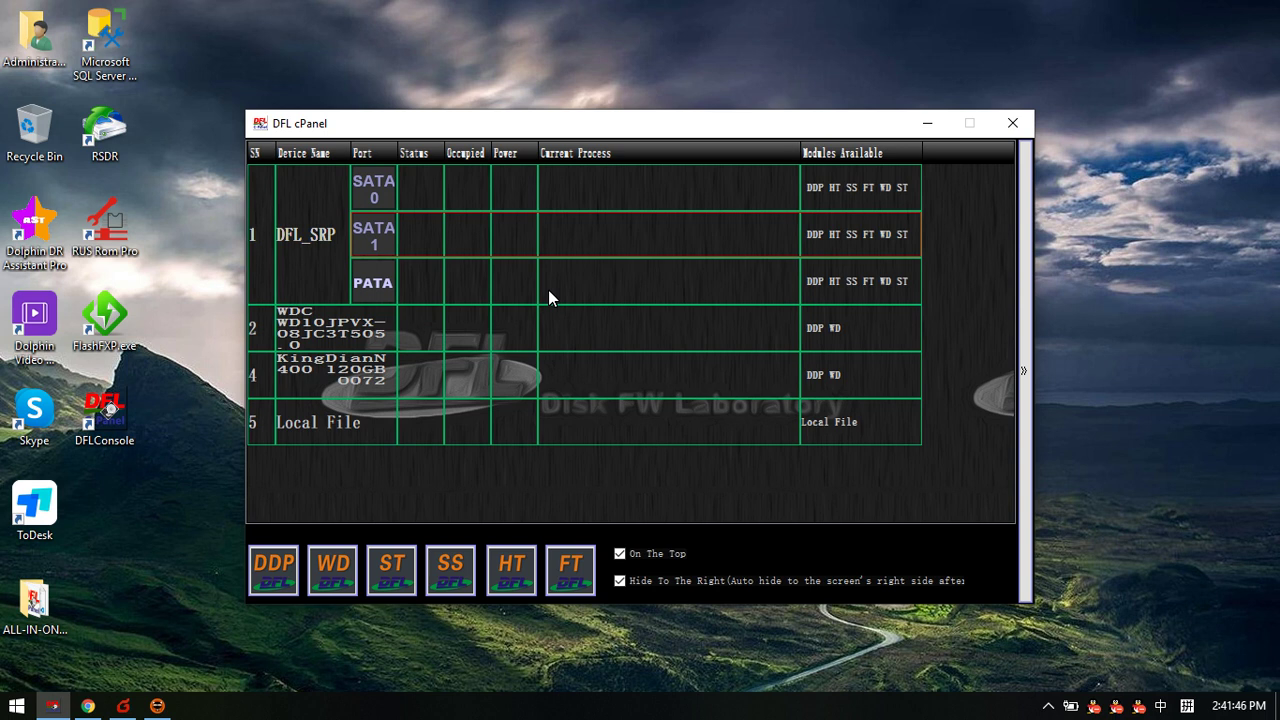
# Step: Select the SATA 1 drive row to list its available modules, including DDP
pyautogui.click(424, 250)
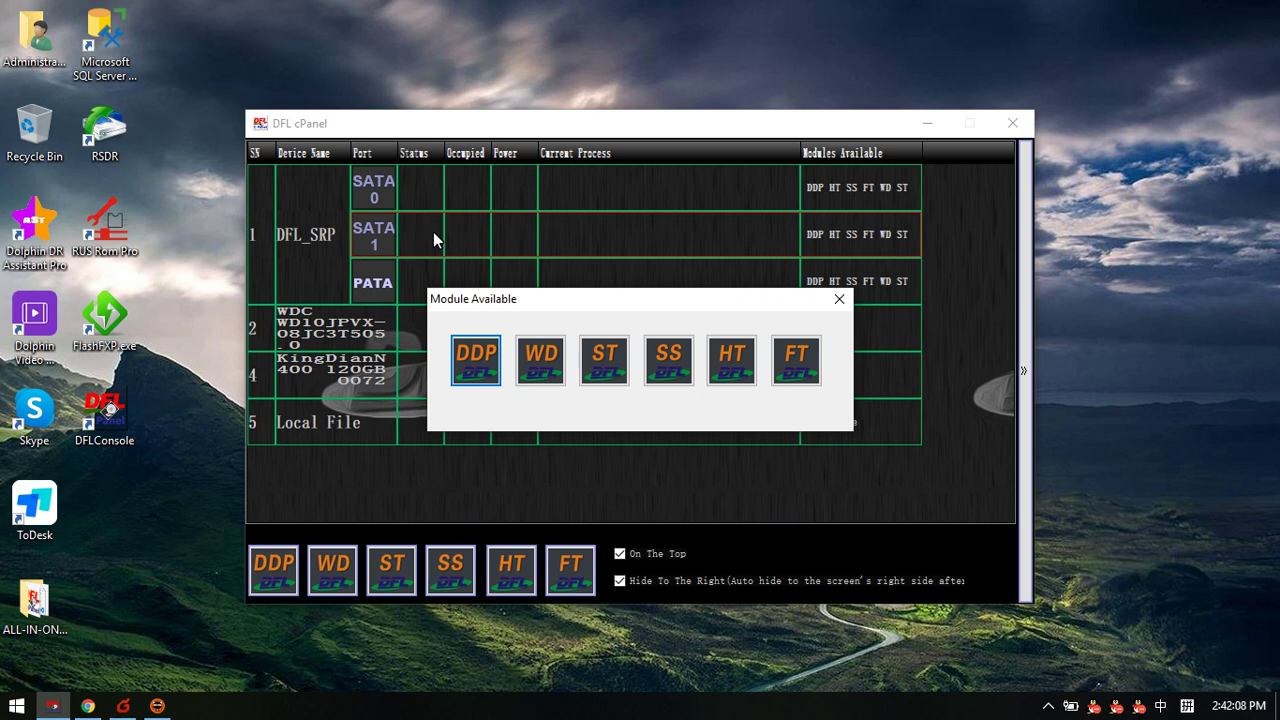
# Step: Start the DDP recovery module and power on the drive until disk searching completes
pyautogui.click(477, 360)
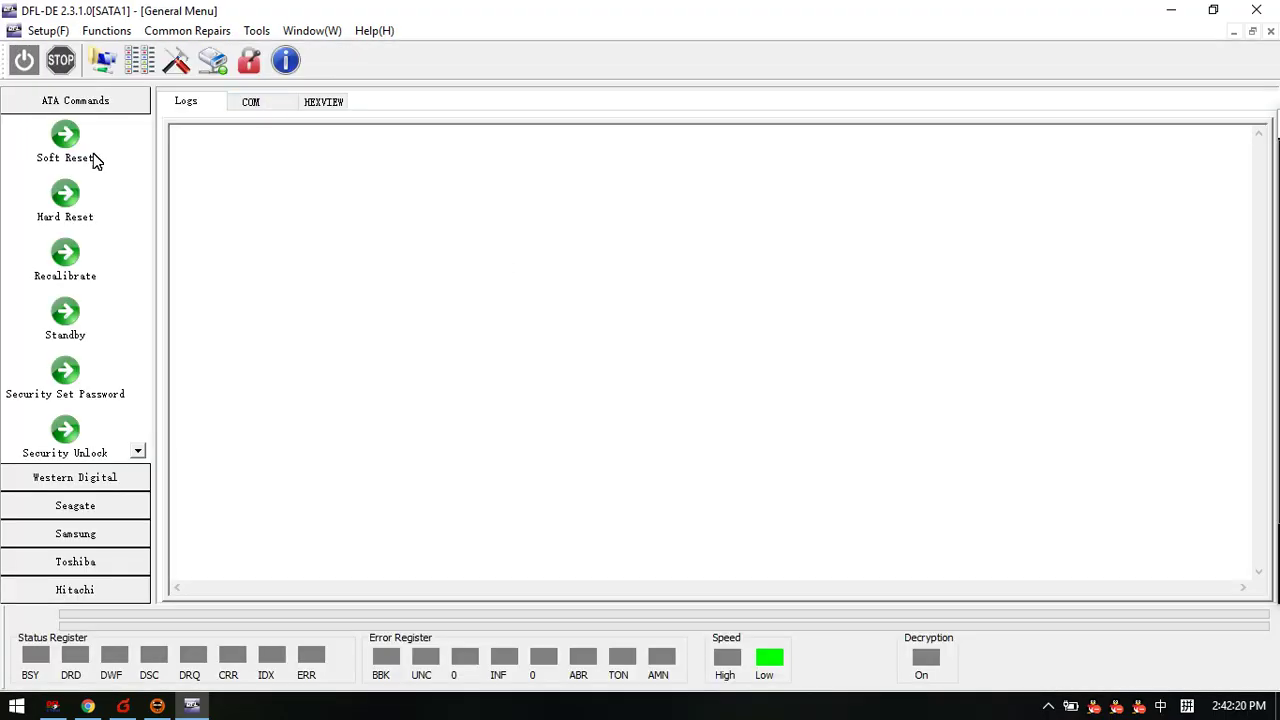
pyautogui.click(24, 60)
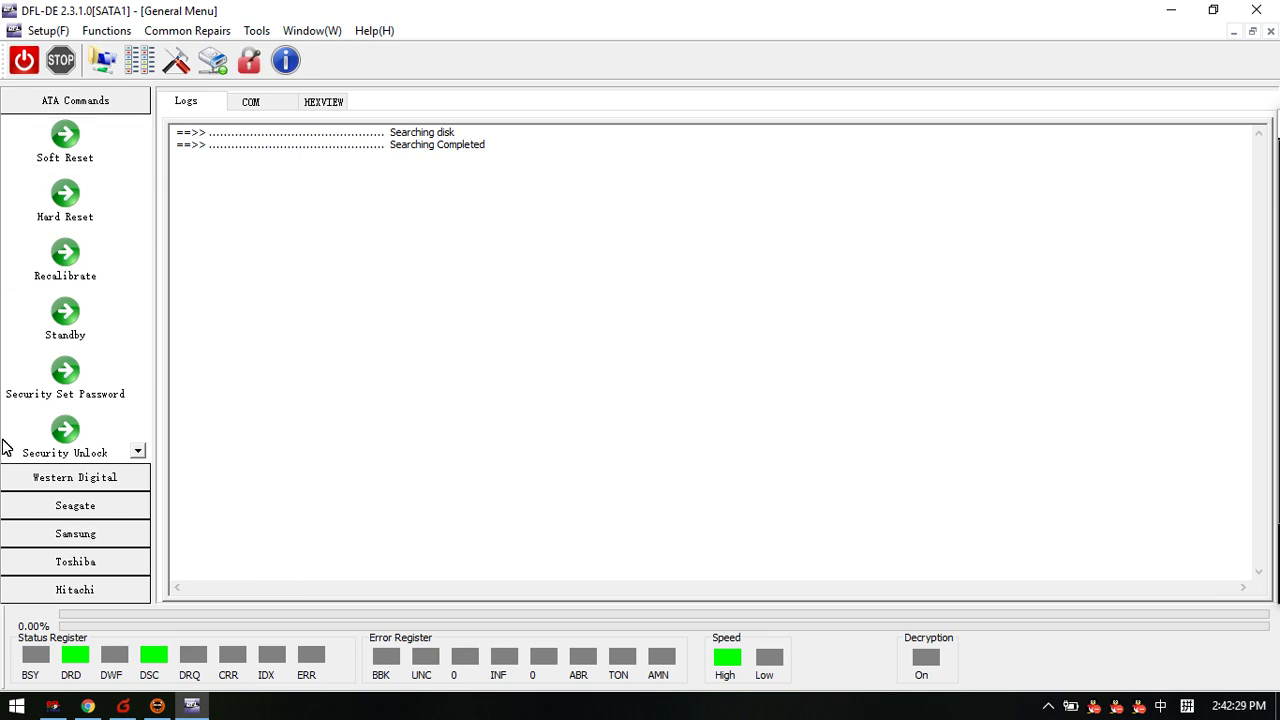
# Step: Run the Western Digital NHPA and Remove Password checks, confirming no HPA and no encryption
pyautogui.click(68, 484)
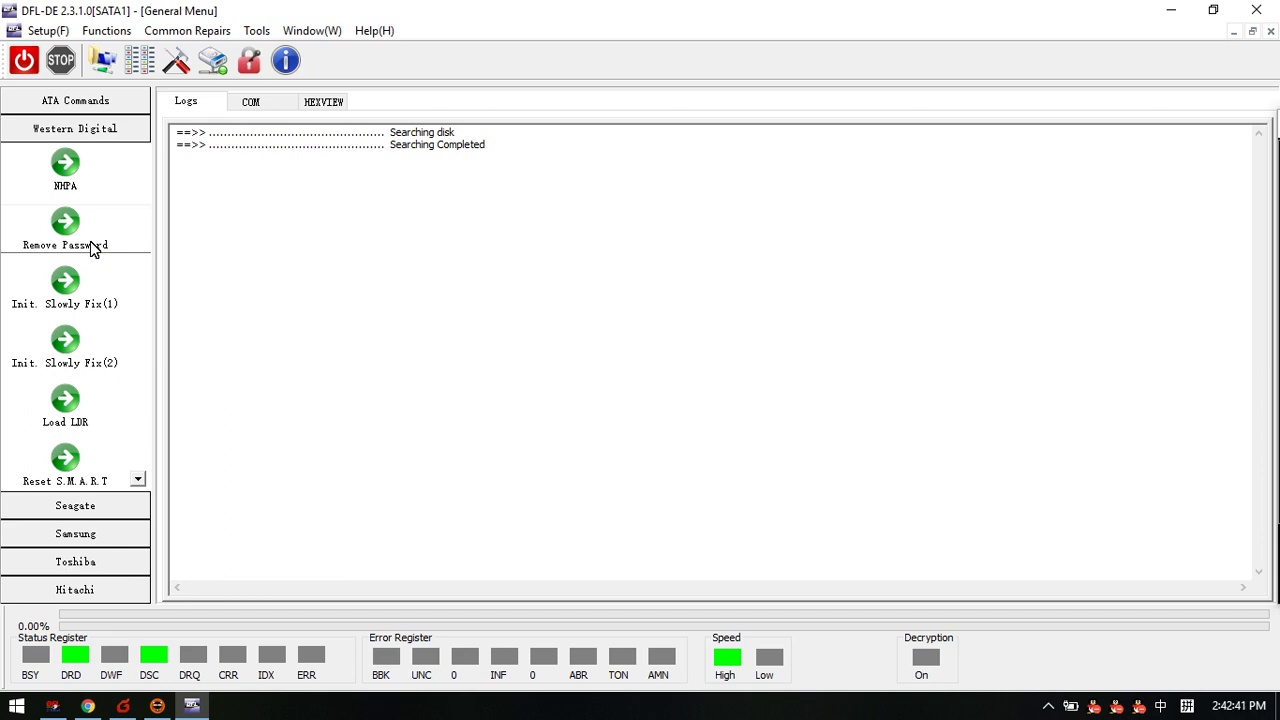
pyautogui.click(74, 180)
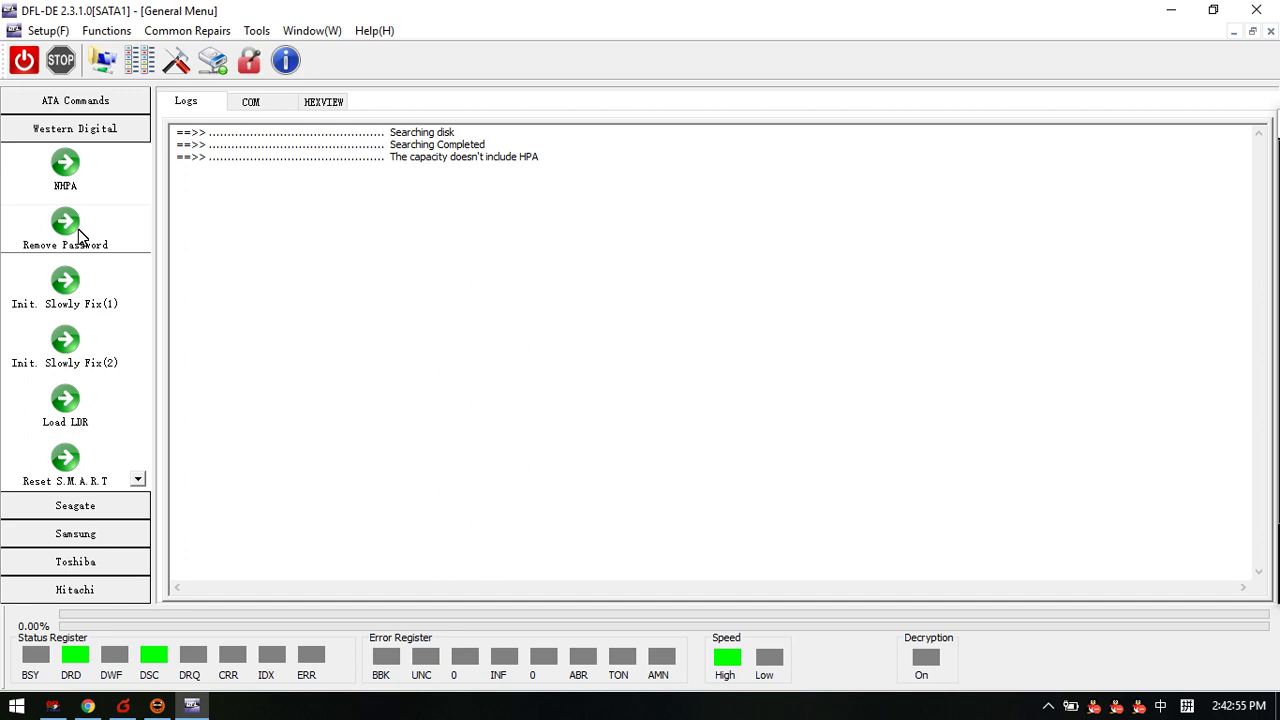
pyautogui.click(72, 233)
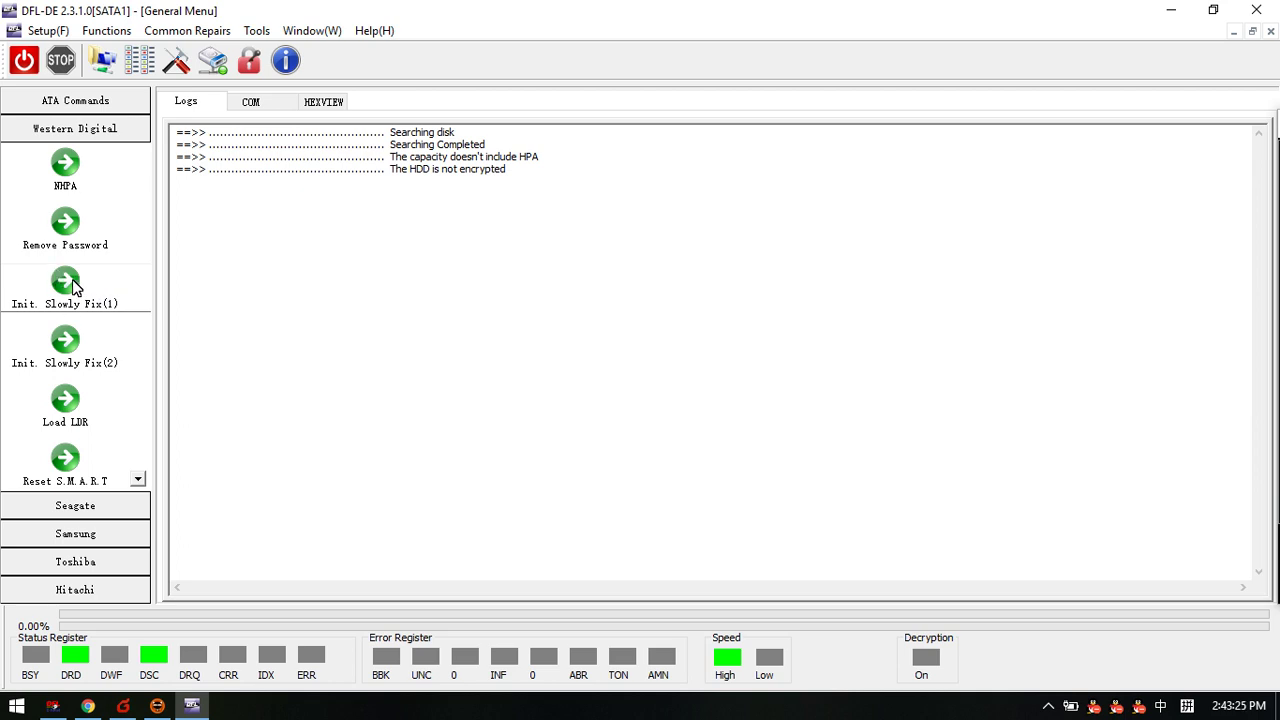
# Step: Run Init. Slowly Fix(1) until the log reports the restoration completed
pyautogui.click(73, 284)
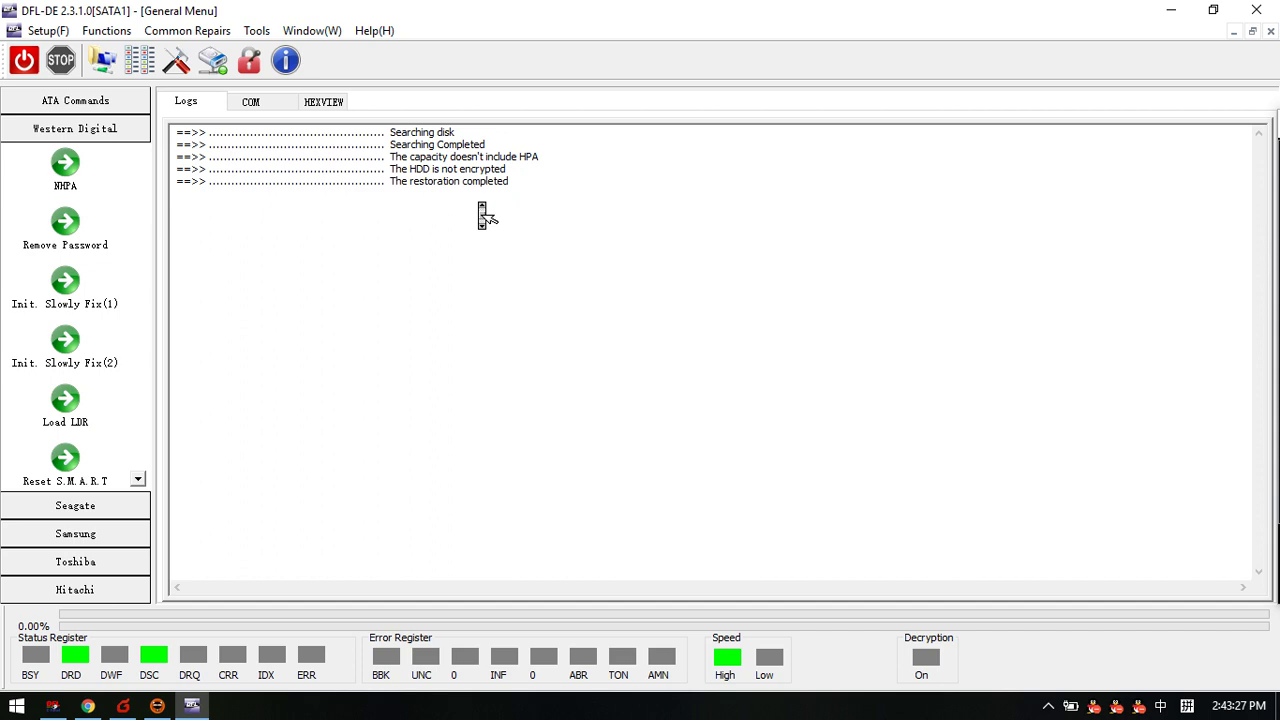
pyautogui.moveTo(523, 186); pyautogui.dragTo(137, 186)
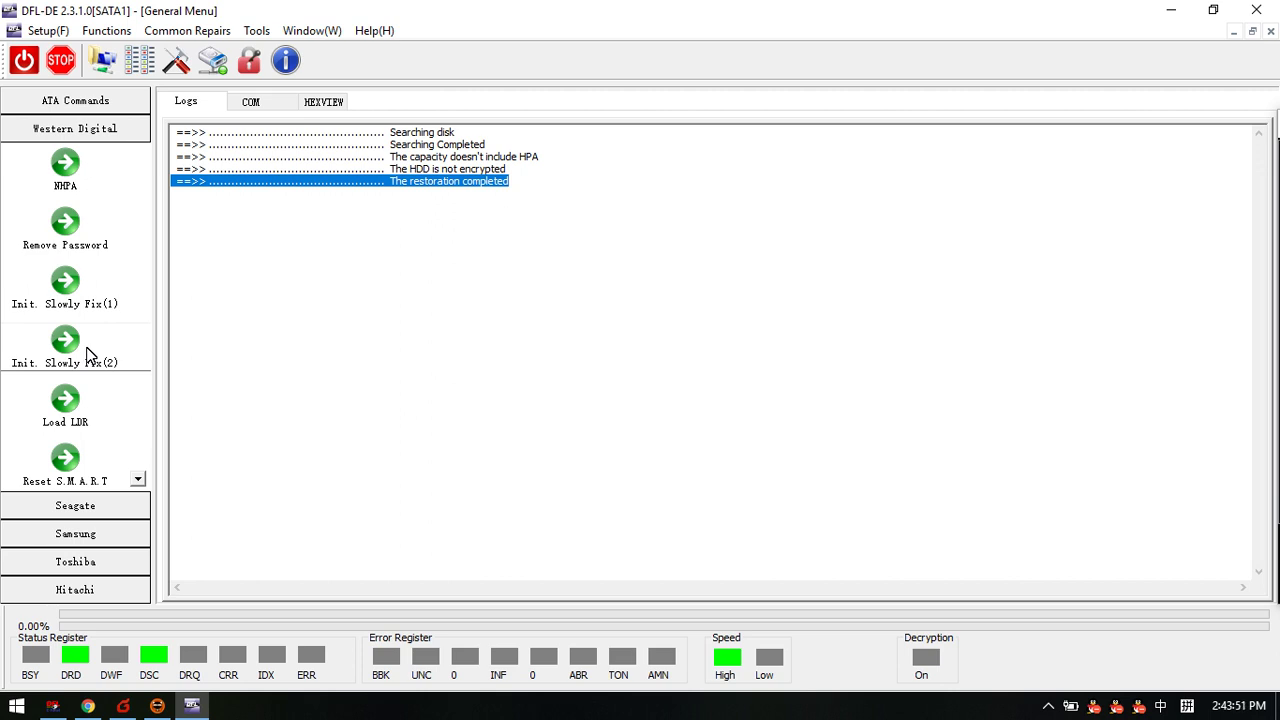
pyautogui.click(137, 479)
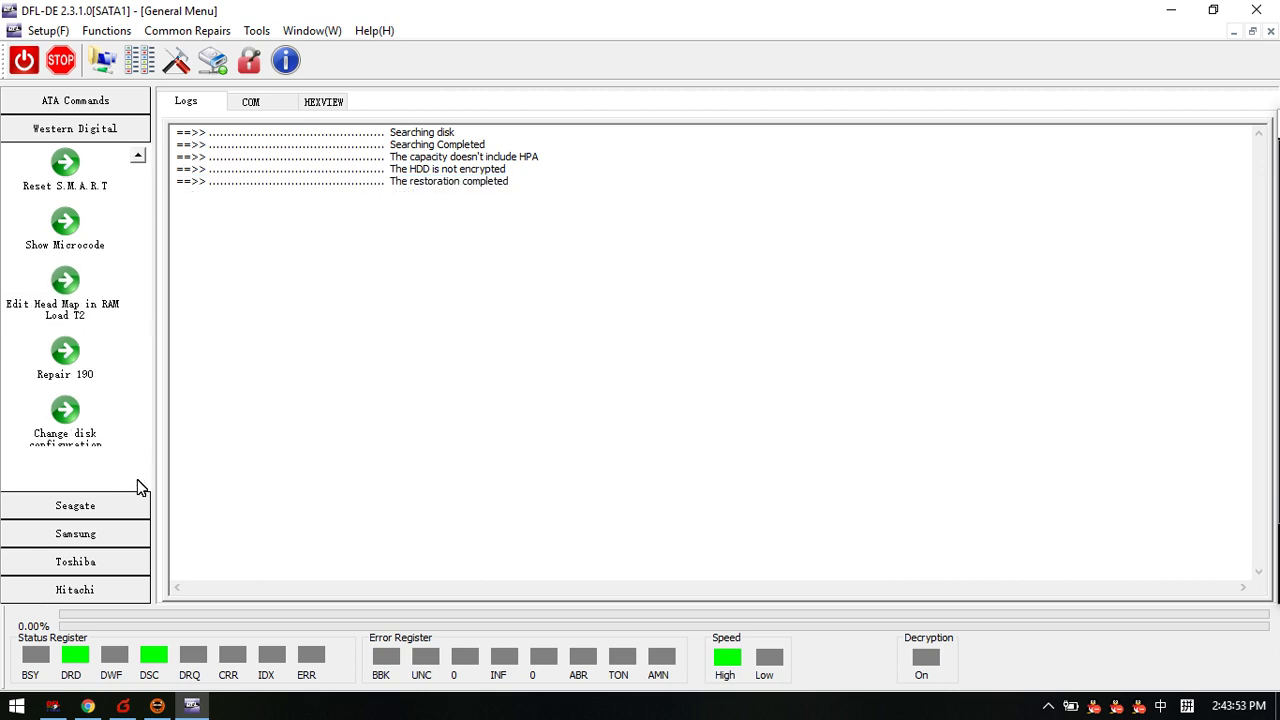
# Step: Activate TLER with modules 01 and 02 ticked and 200 ms reading and write timeouts
pyautogui.click(72, 416)
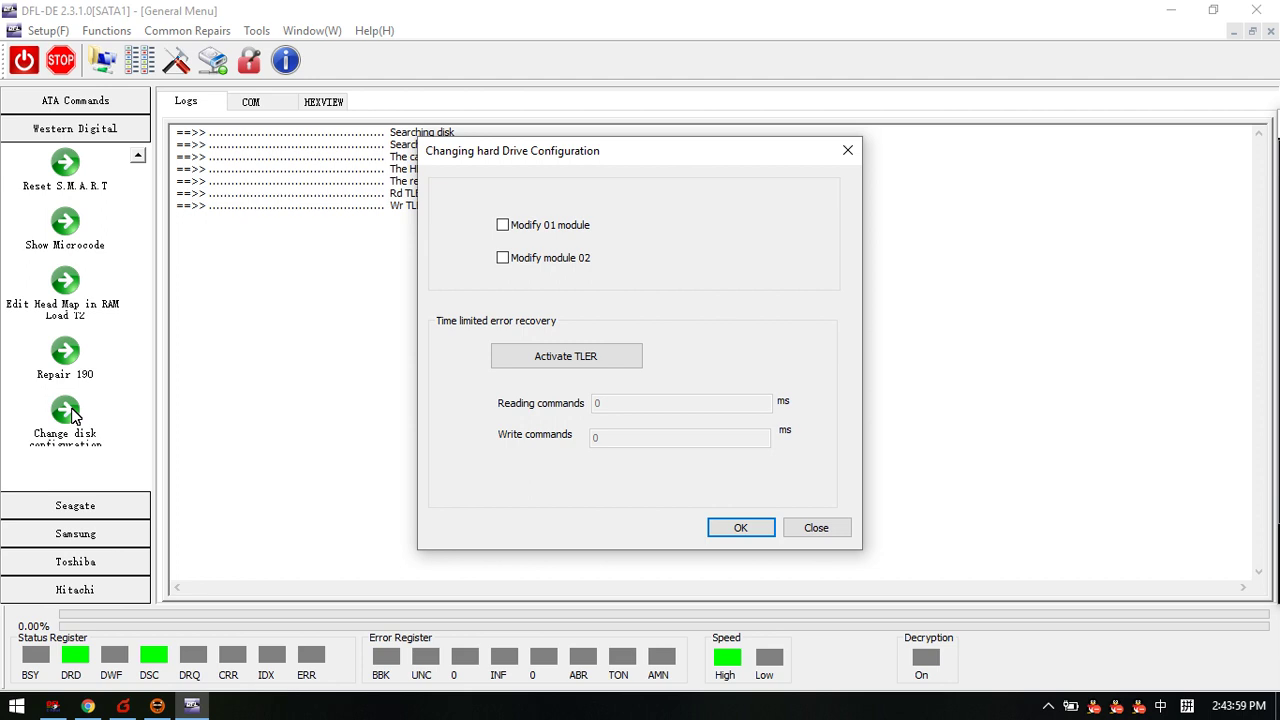
pyautogui.click(589, 361)
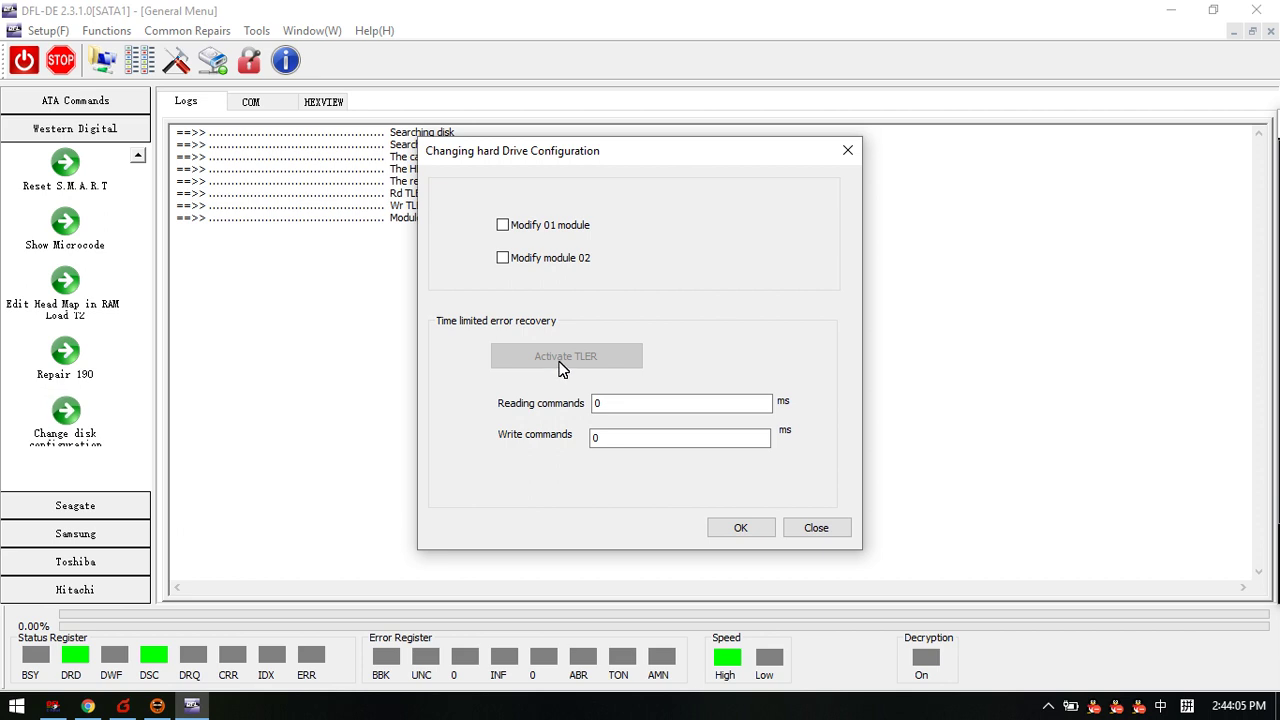
pyautogui.click(541, 228)
pyautogui.click(536, 260)
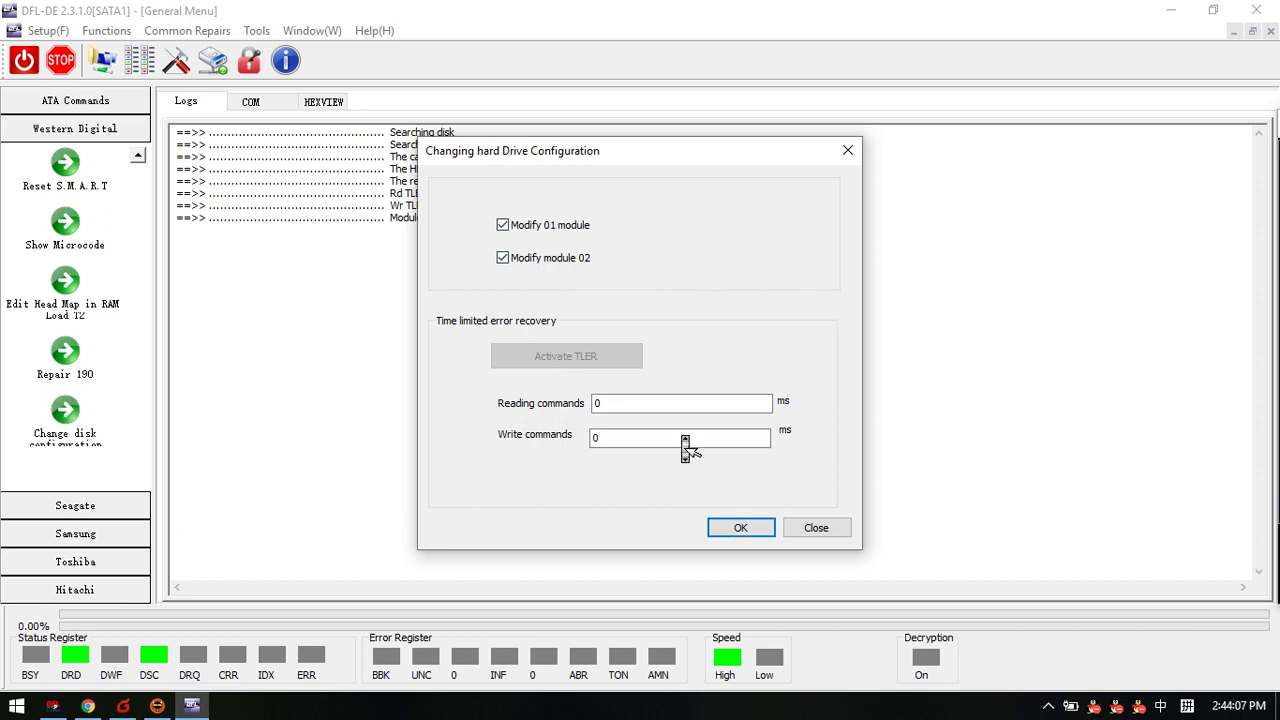
pyautogui.doubleClick(628, 404)
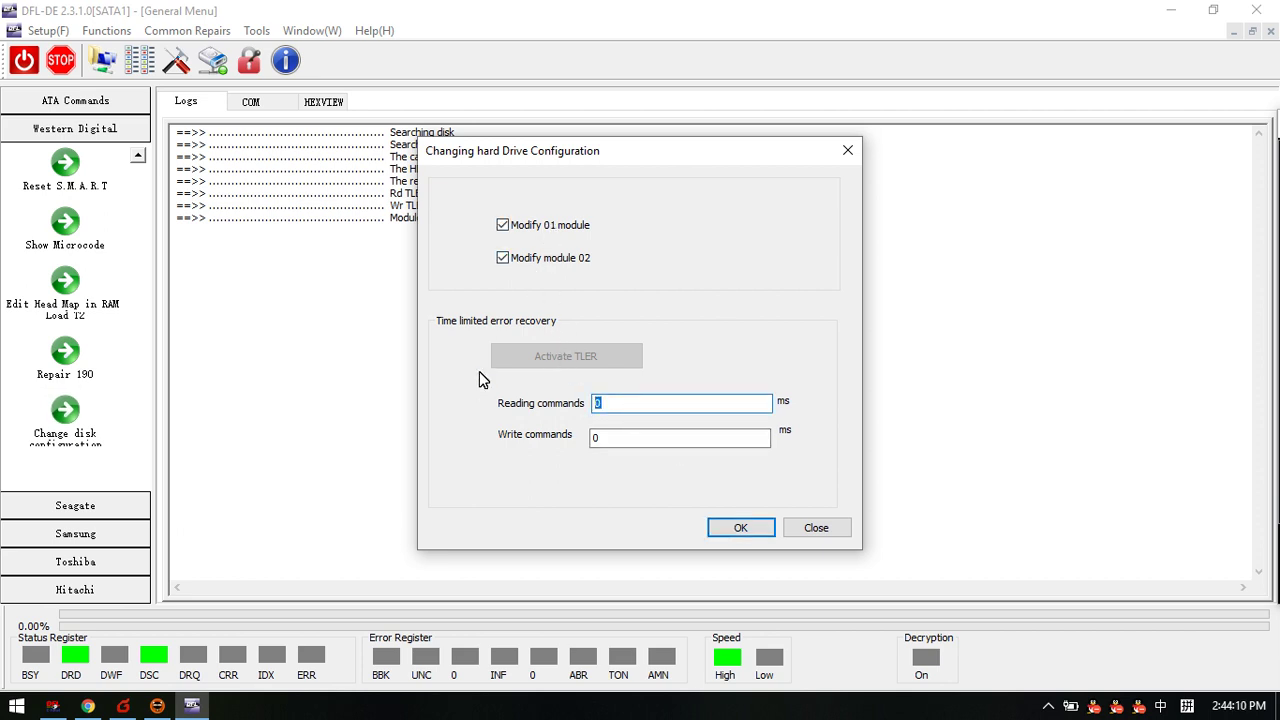
pyautogui.write('200')
pyautogui.doubleClick(646, 437)
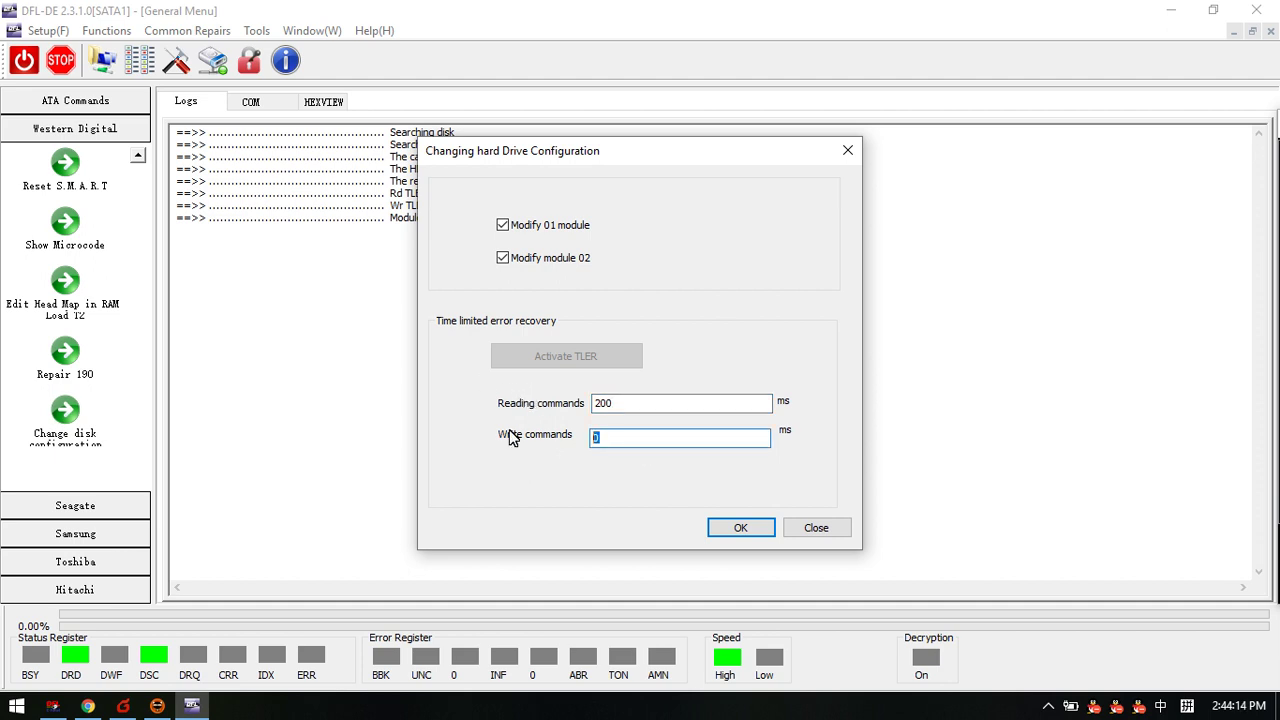
pyautogui.write('200')
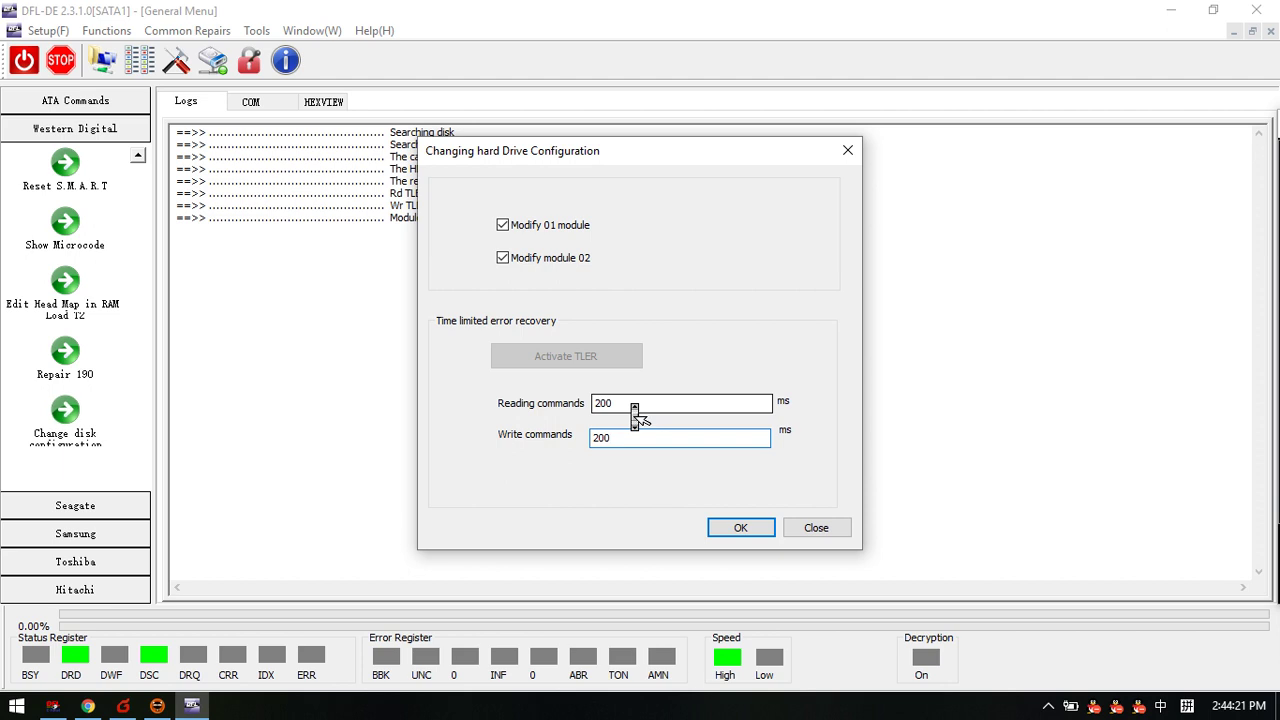
pyautogui.click(740, 527)
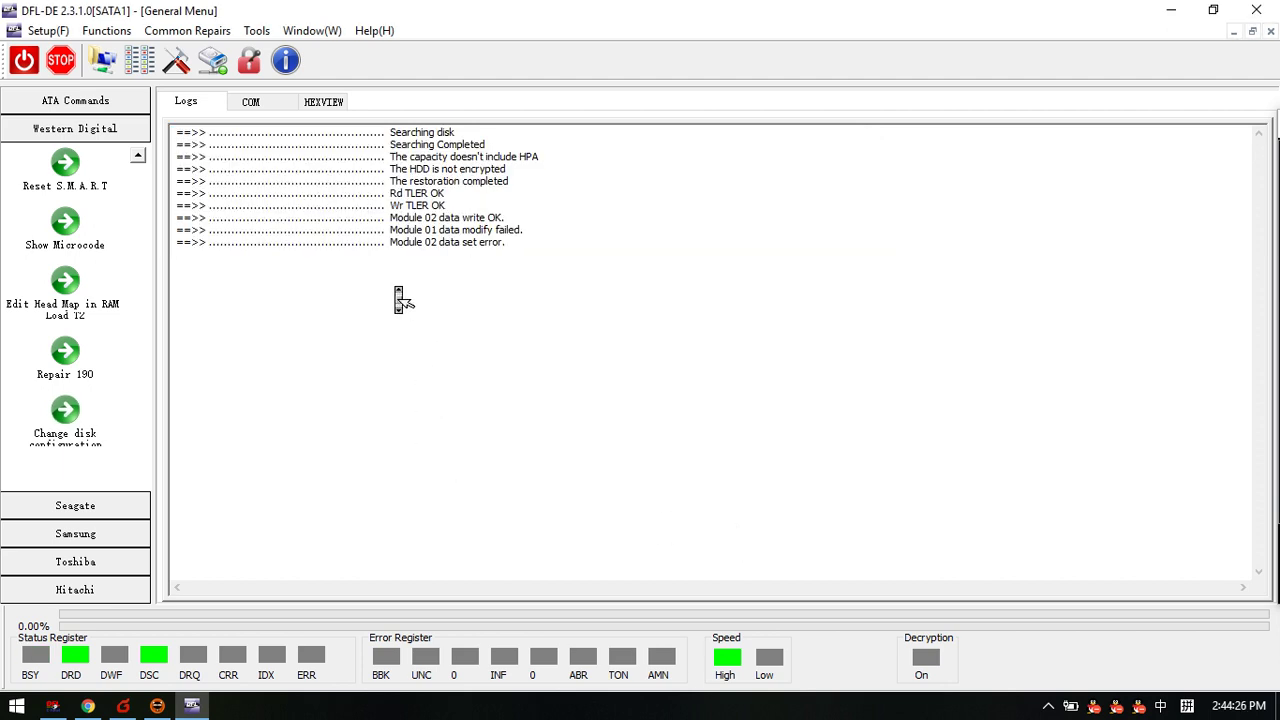
pyautogui.click(66, 412)
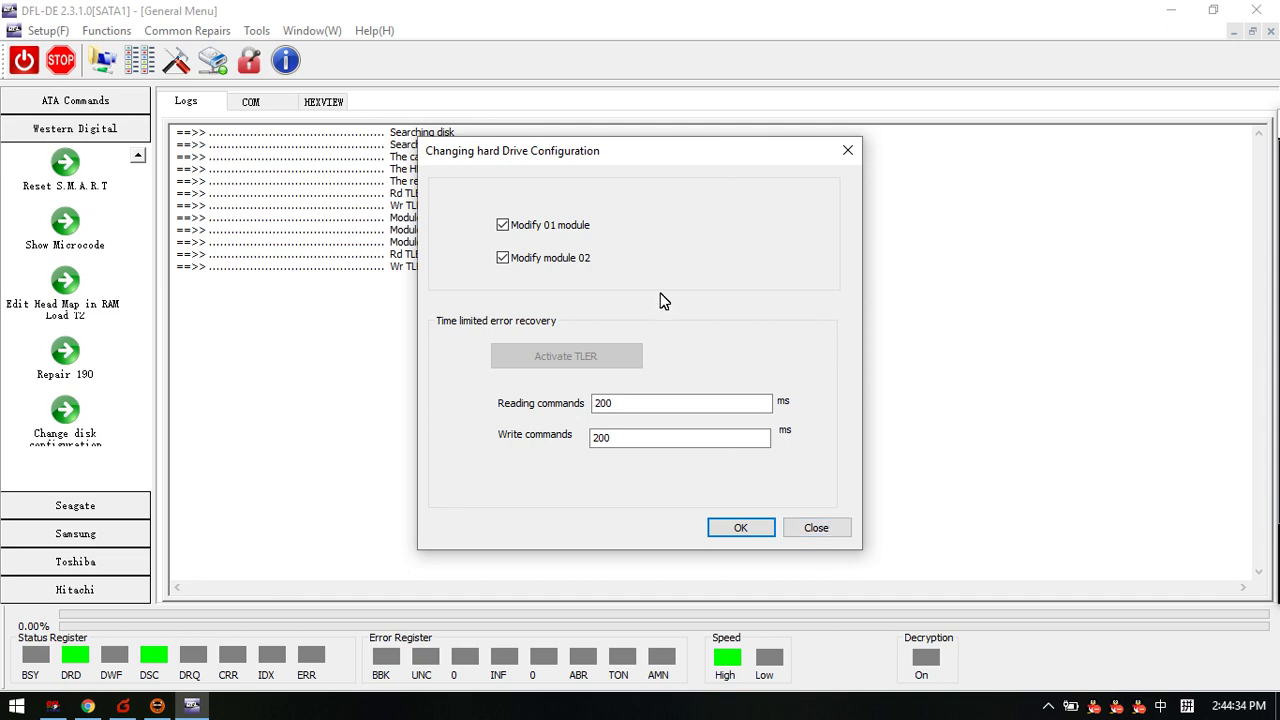
# Step: Close the Changing hard Drive Configuration dialog and review the TLER and module results in the log
pyautogui.click(822, 528)
pyautogui.hotkey('ctrl', 'a')
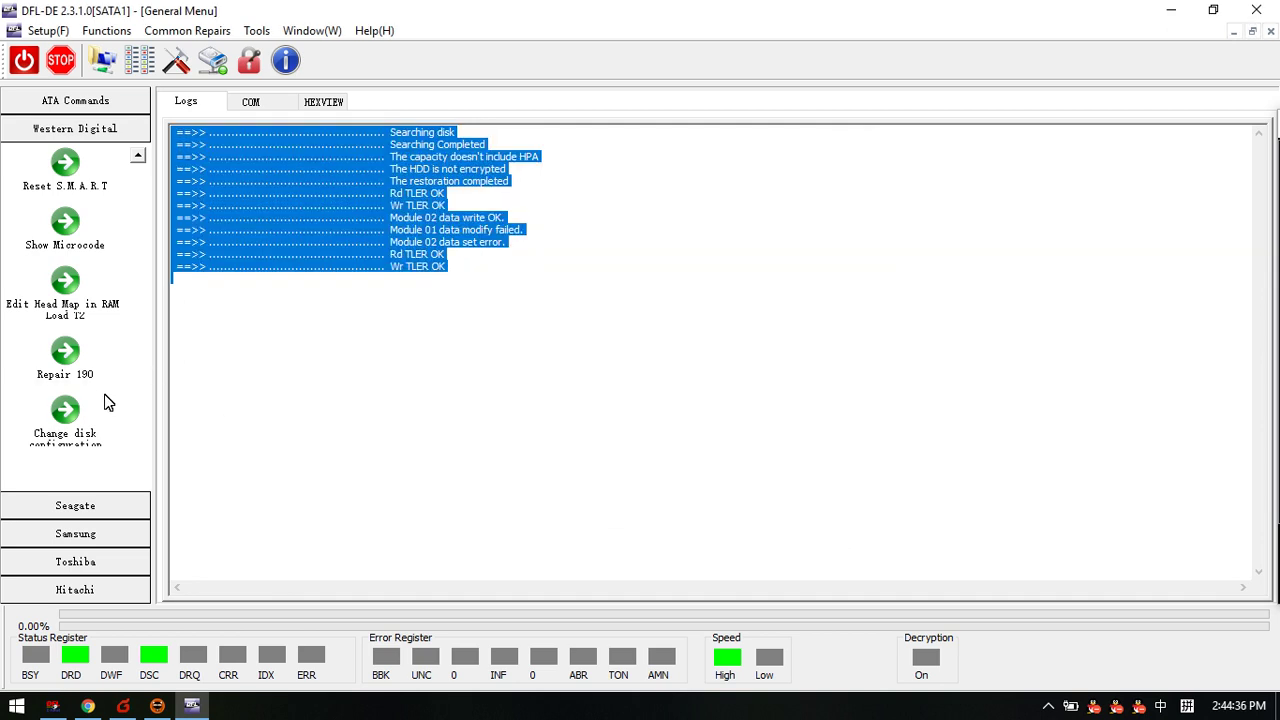
pyautogui.click(203, 408)
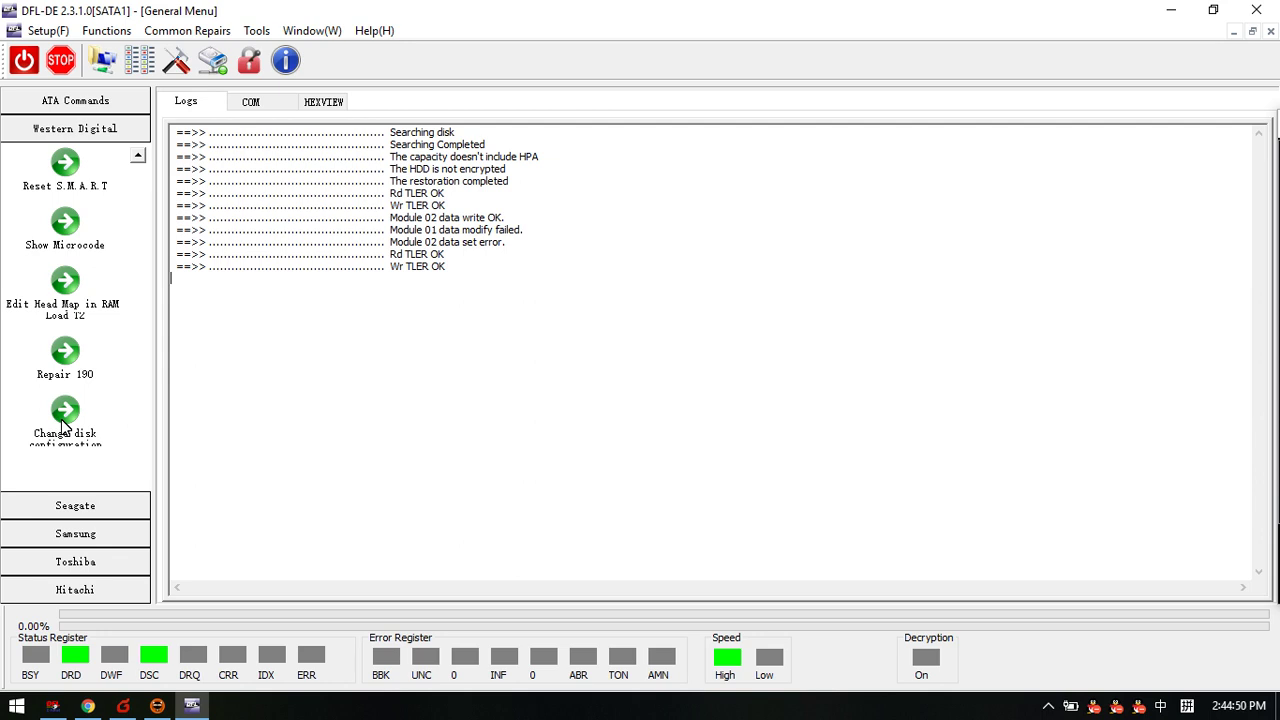
# Step: Open the Repair 190 T2 Analysis window, cancel loading the 190 module file, then close it
pyautogui.click(65, 352)
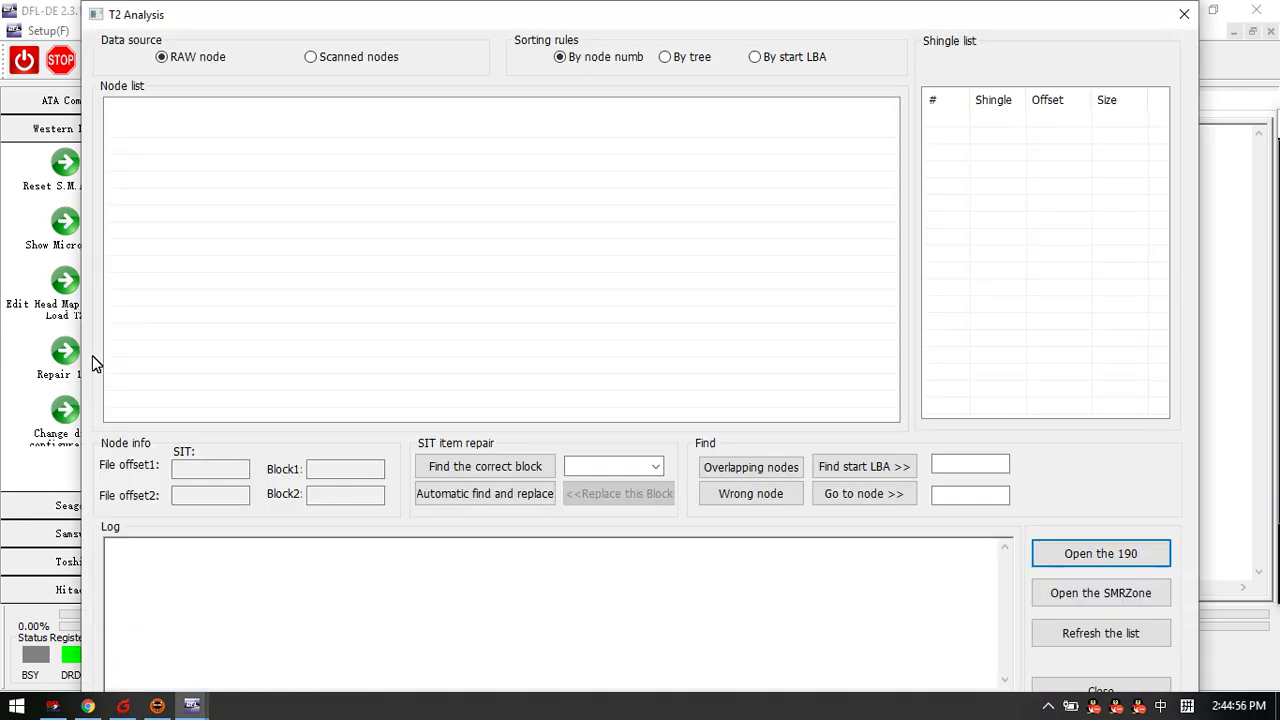
pyautogui.moveTo(438, 26); pyautogui.dragTo(482, 25)
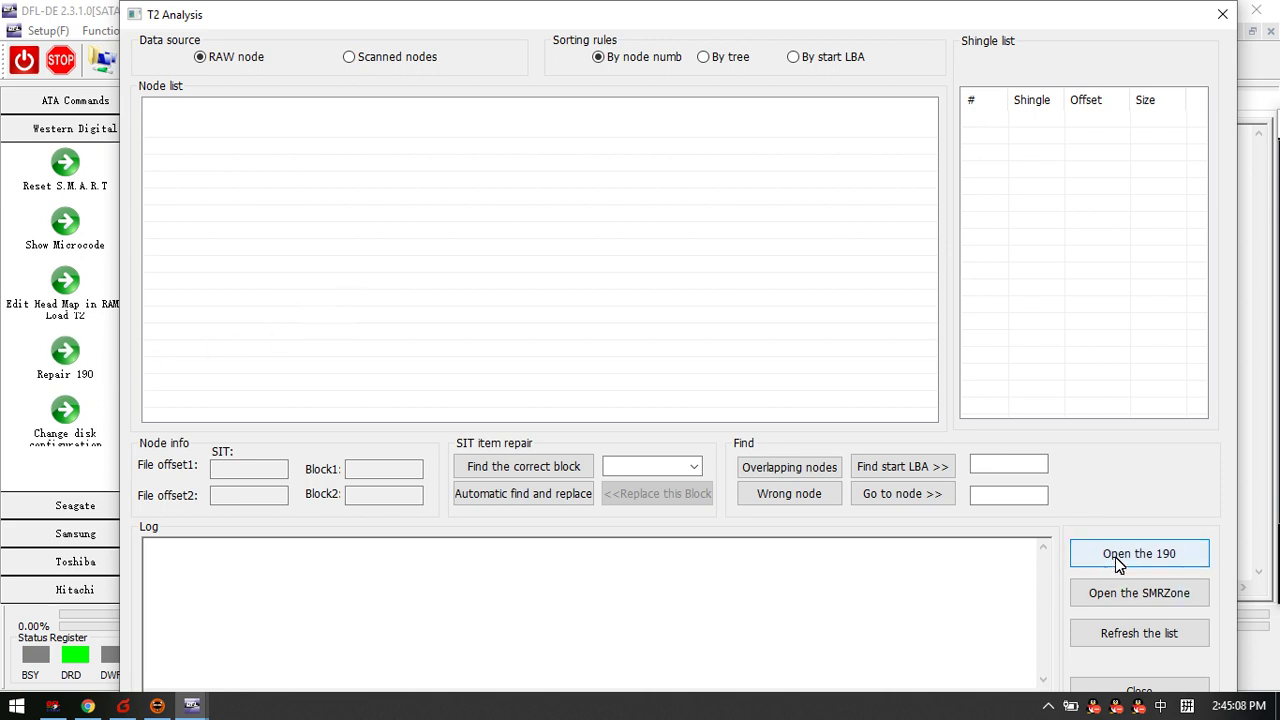
pyautogui.click(1168, 563)
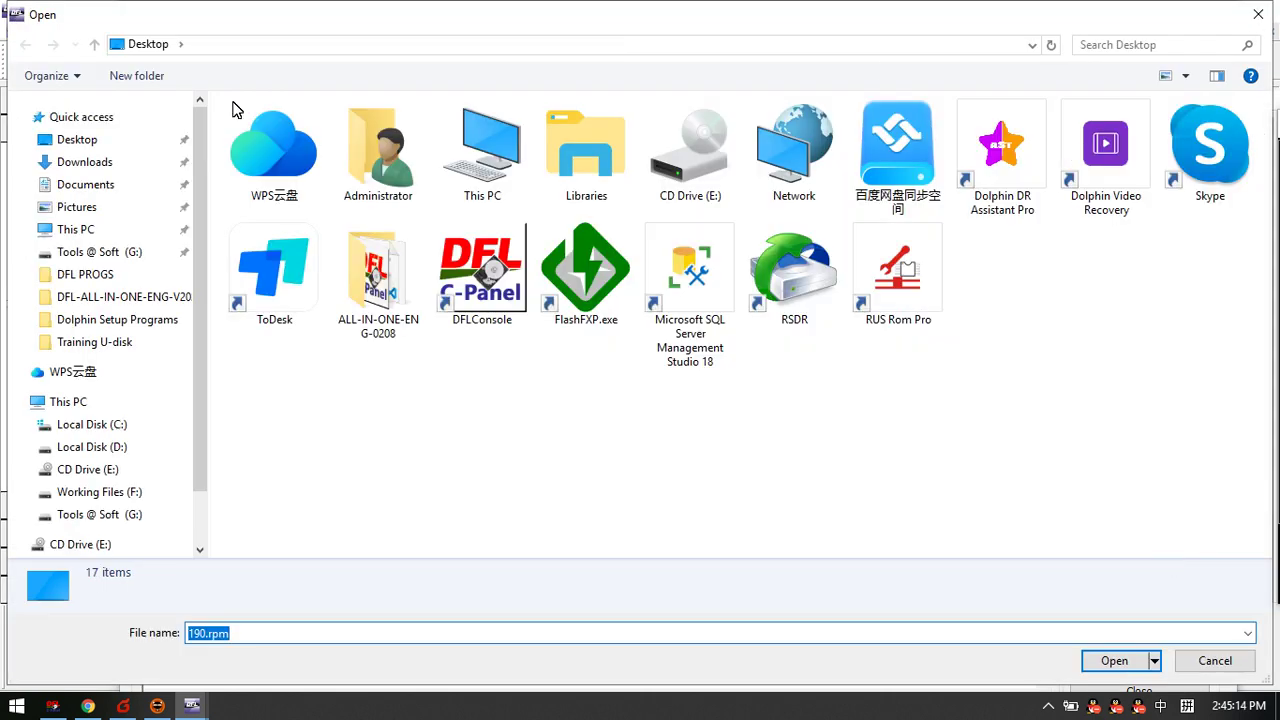
pyautogui.click(1200, 662)
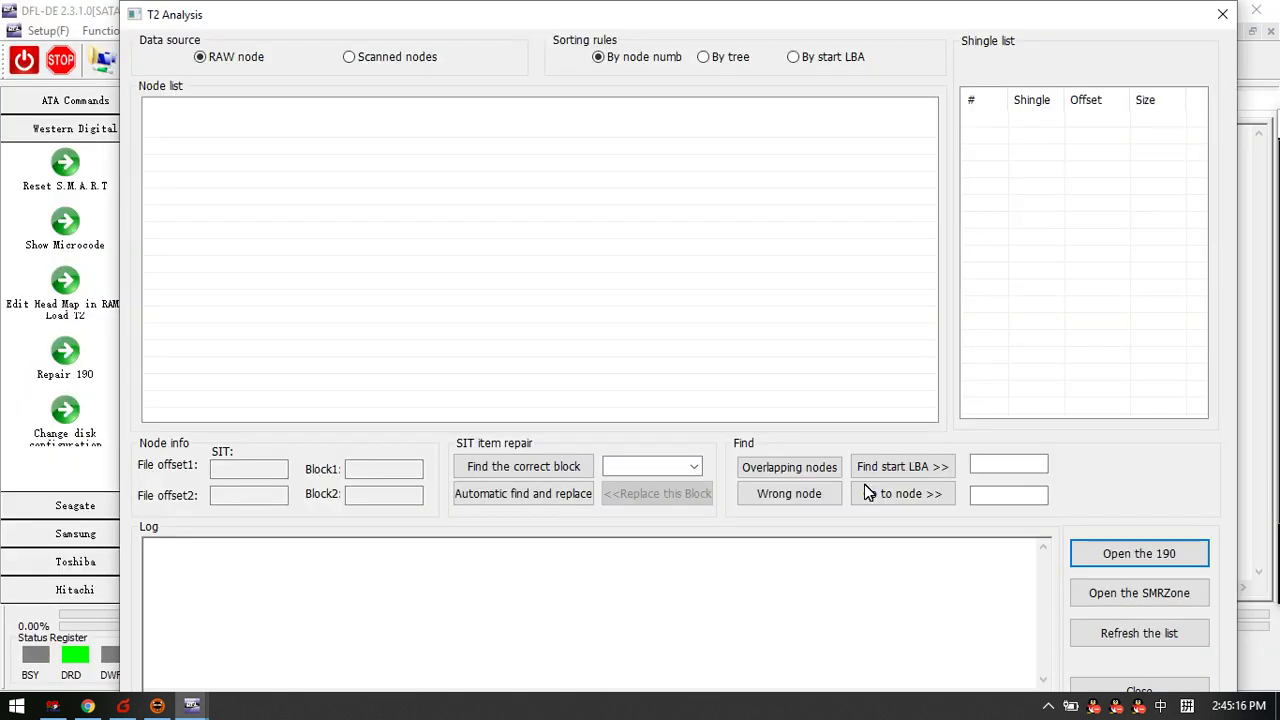
pyautogui.click(1224, 18)
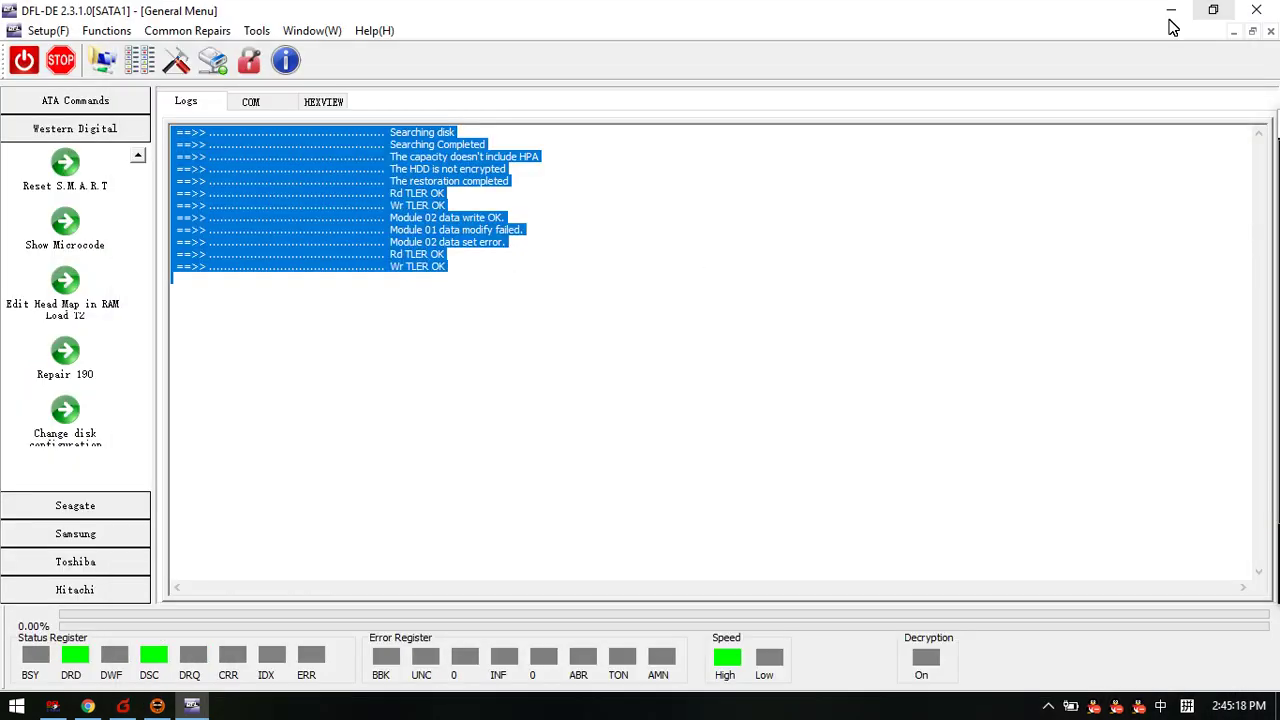
# Step: Reacquire the head map in Edit Head Map in RAM / Load T2 and save the head info
pyautogui.click(62, 300)
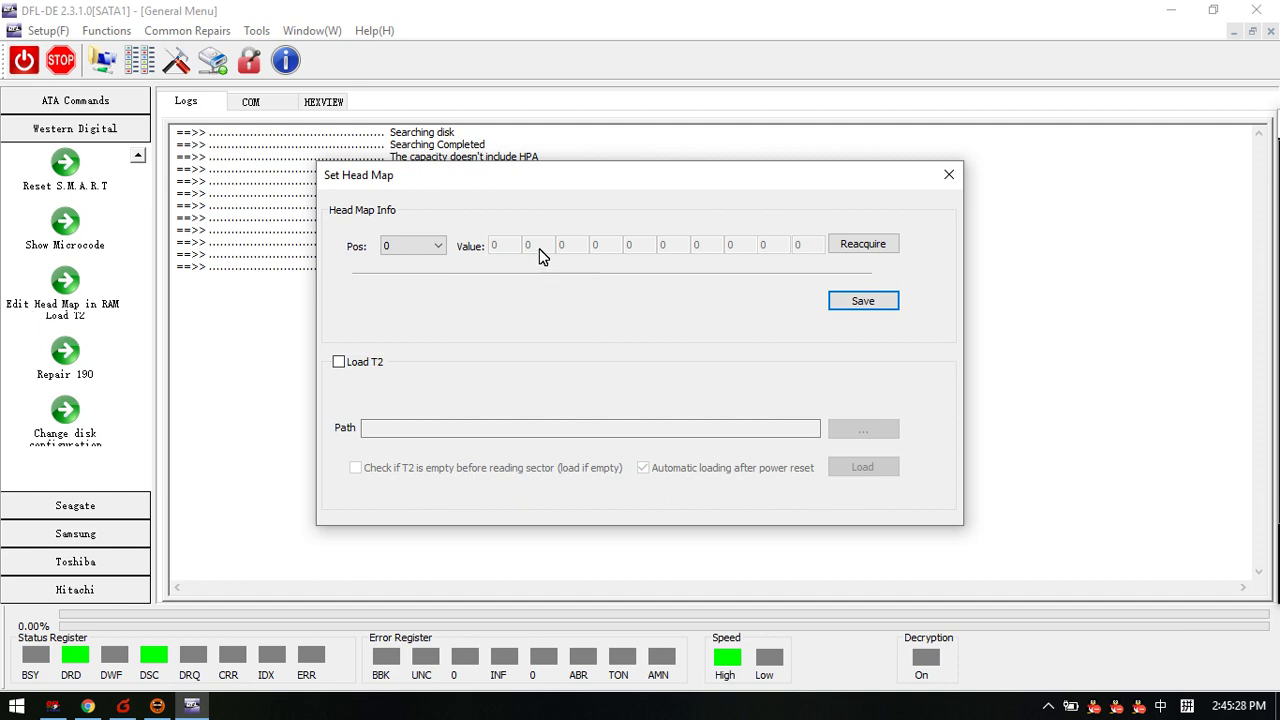
pyautogui.click(882, 243)
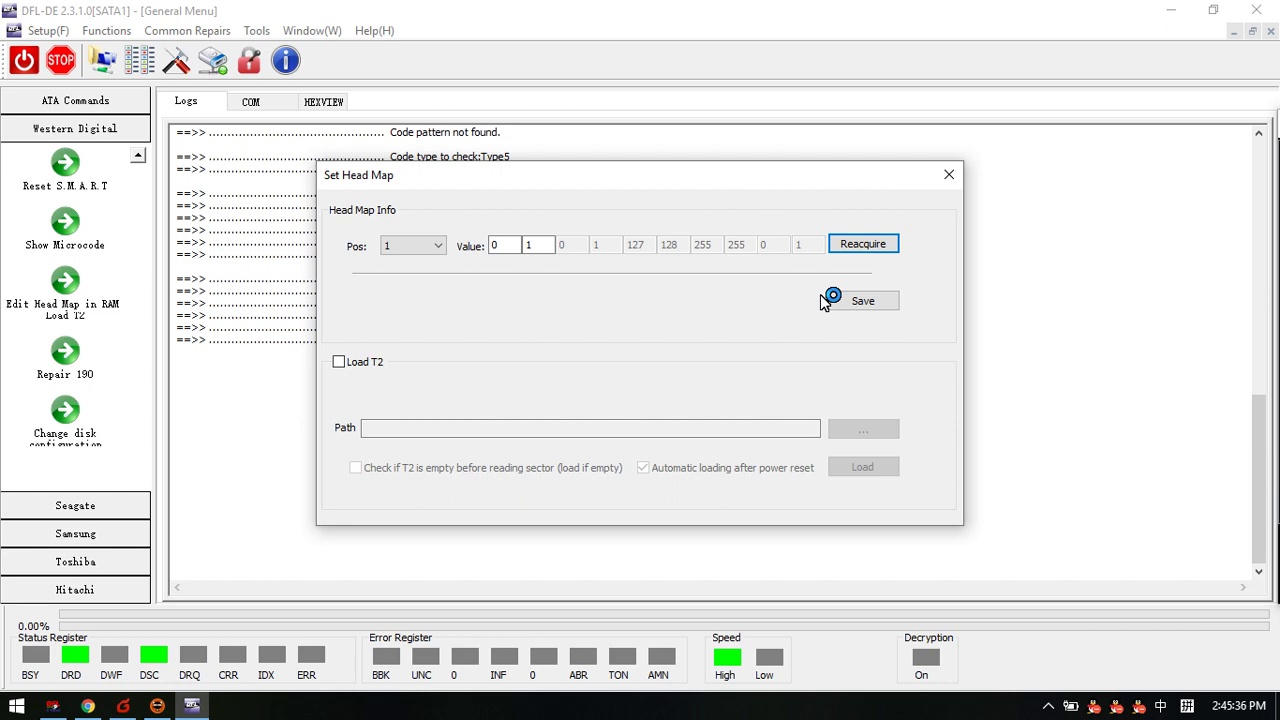
pyautogui.click(872, 305)
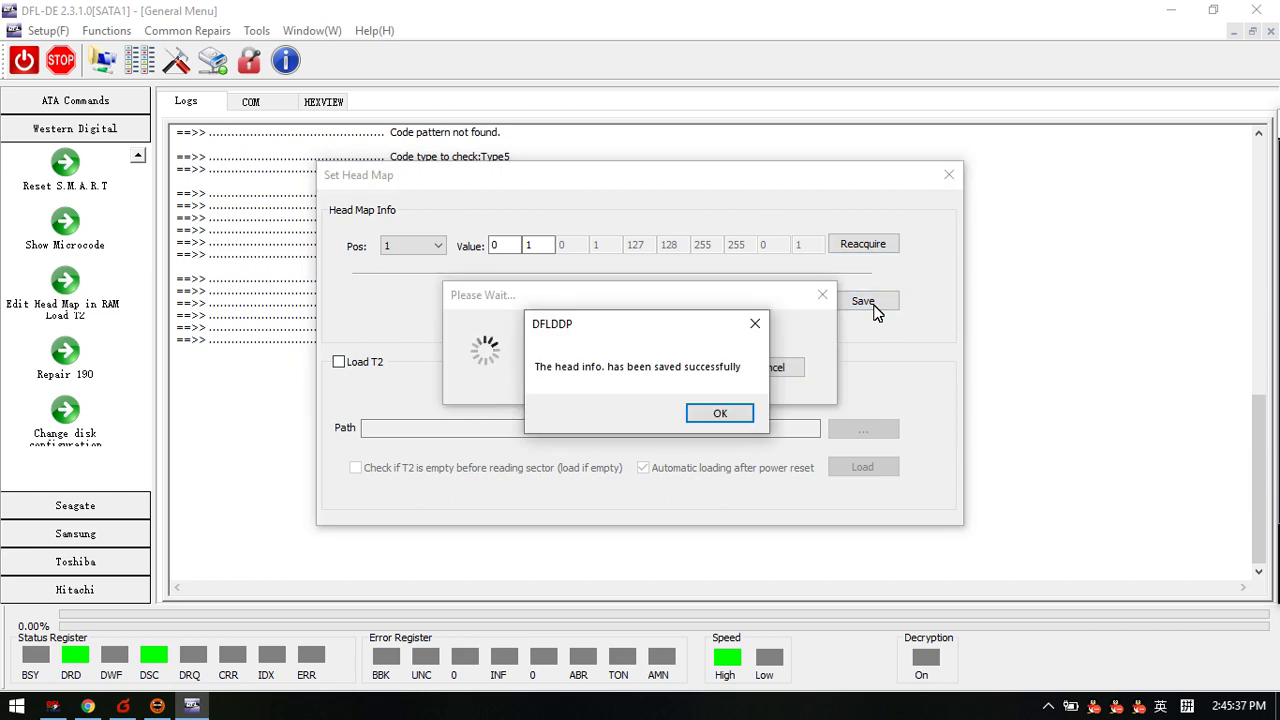
pyautogui.click(721, 416)
# Step: Tick the Load T2 option in the Set Head Map dialog
pyautogui.click(370, 362)
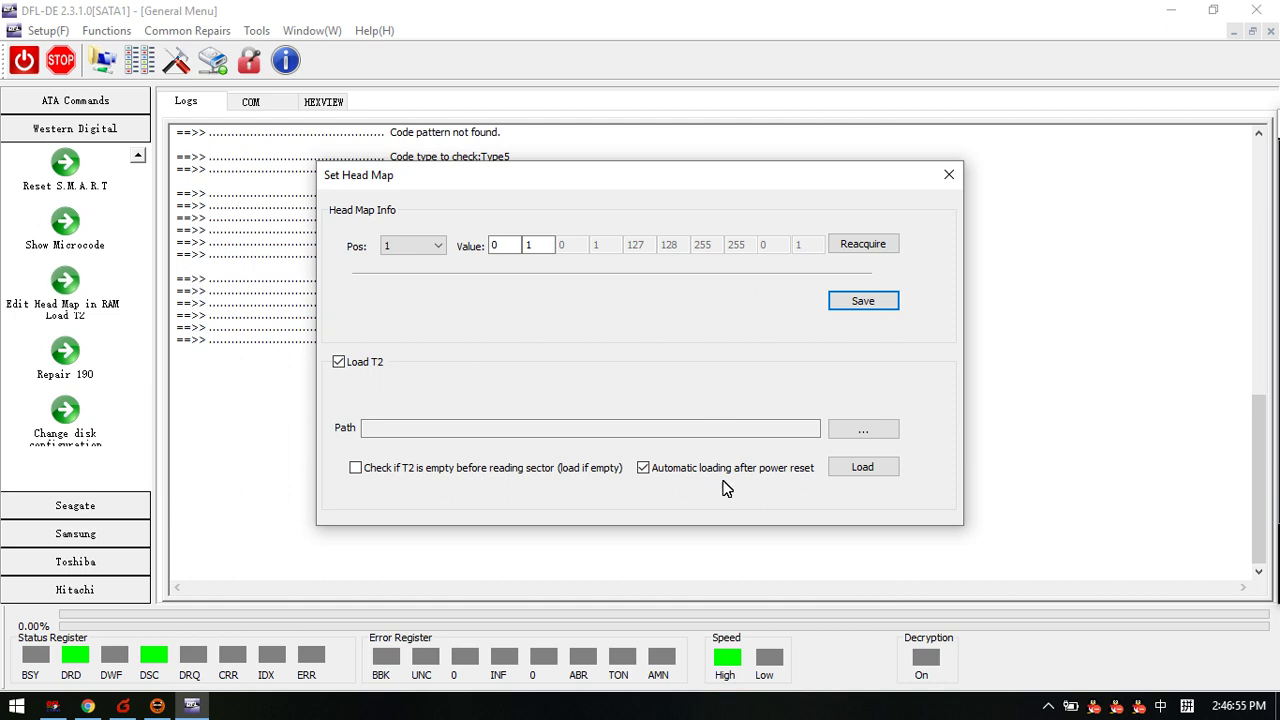
# Step: Cancel browsing for a T2 data file and close the Set Head Map dialog
pyautogui.click(866, 430)
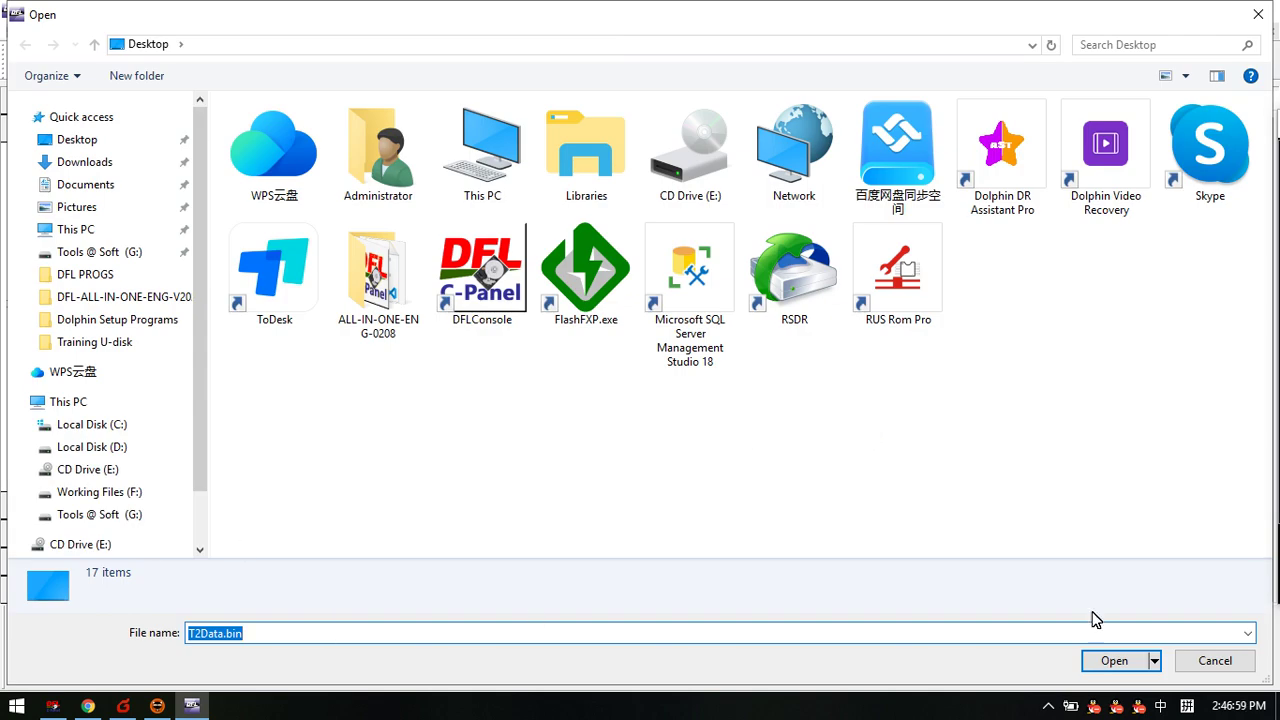
pyautogui.click(1215, 664)
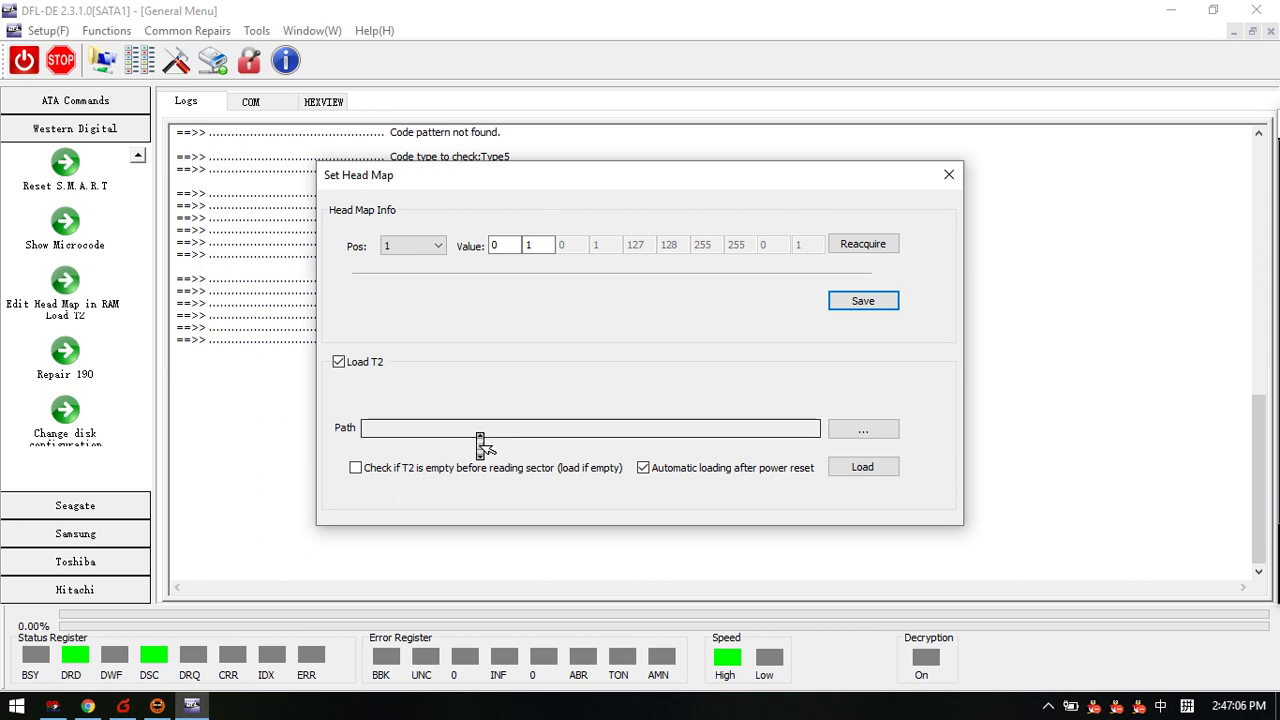
pyautogui.click(949, 174)
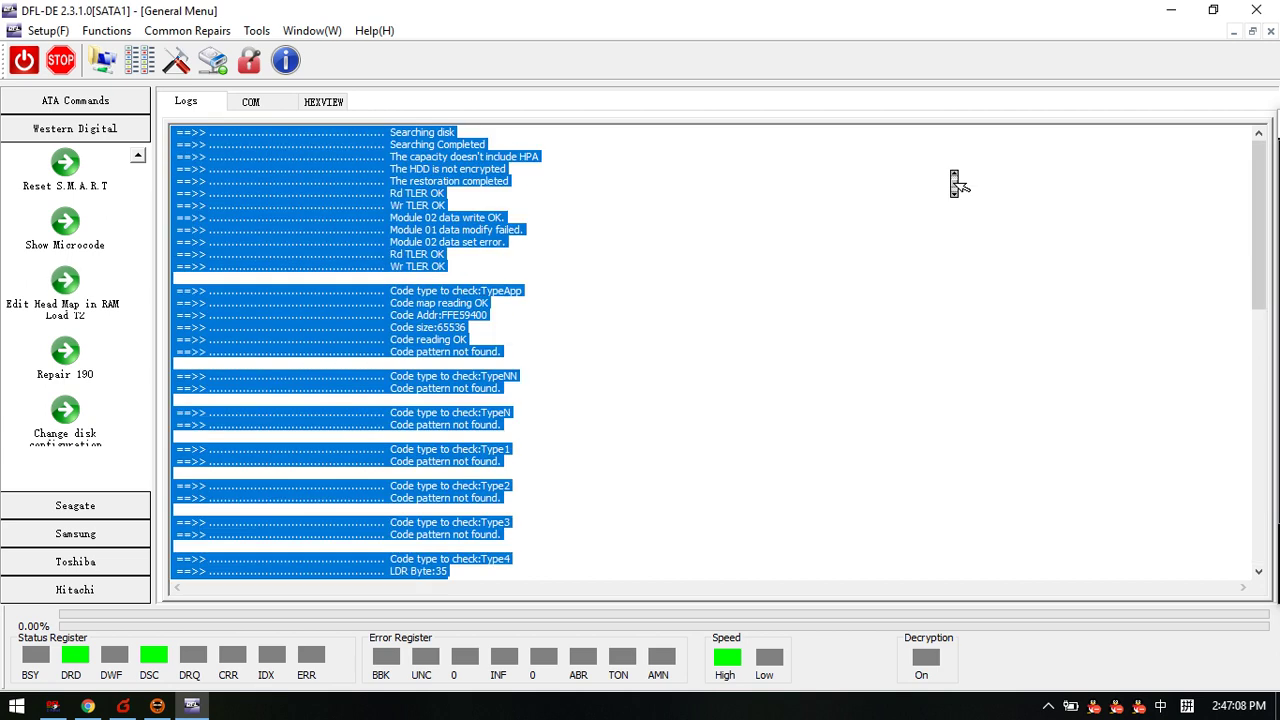
# Step: Clear the log selection and run Show Microcode to display version 0012000T
pyautogui.click(814, 343)
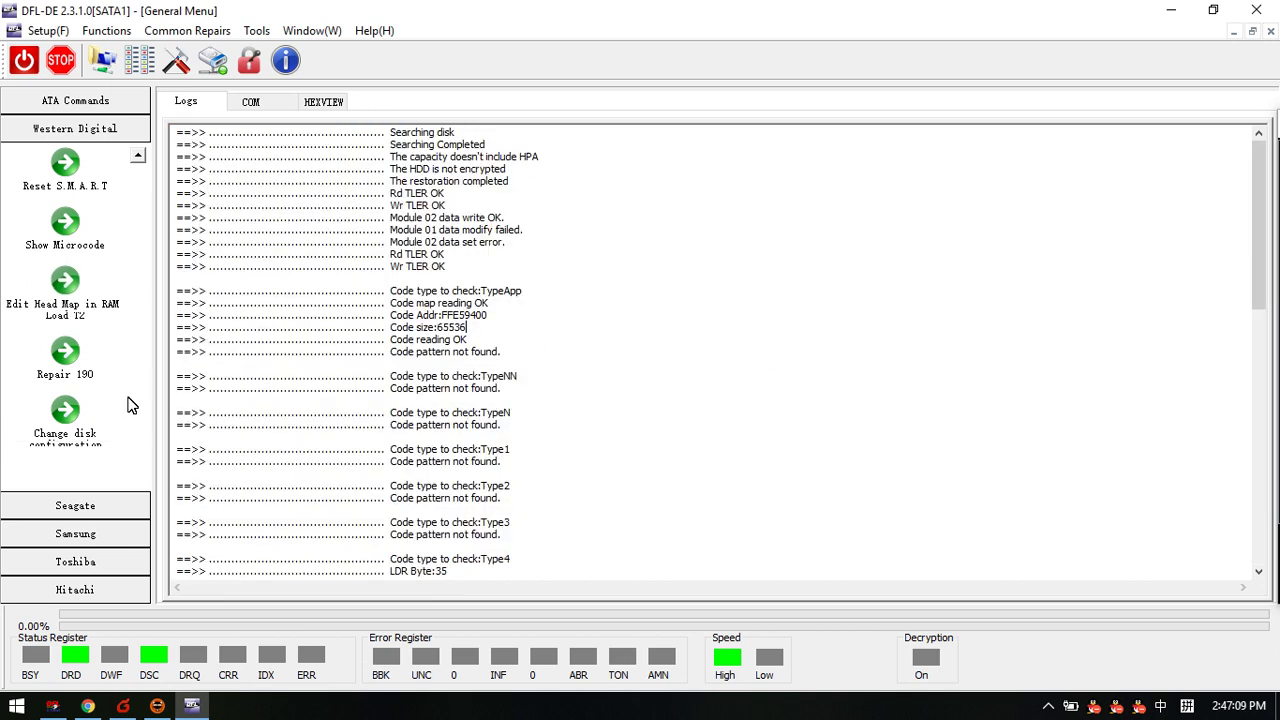
pyautogui.click(77, 230)
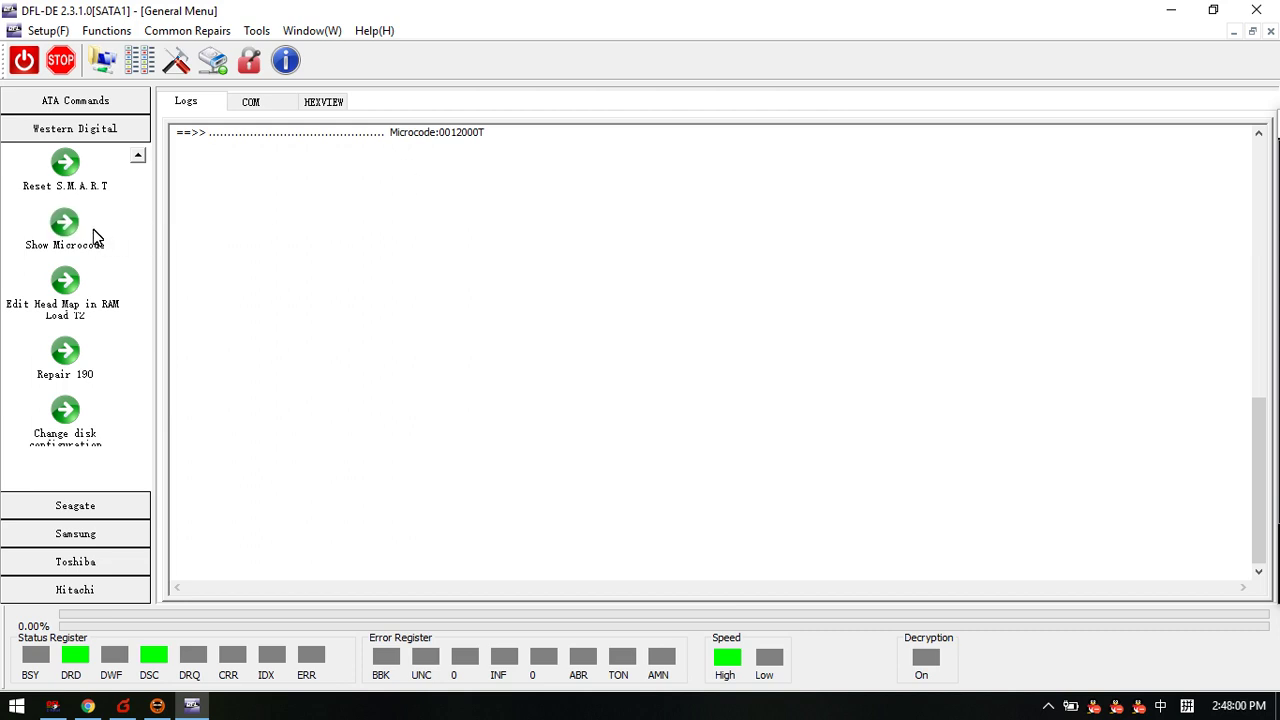
# Step: Run Reset S.M.A.R.T until the log reports 'Being executed successfully', then scroll the list up
pyautogui.click(76, 176)
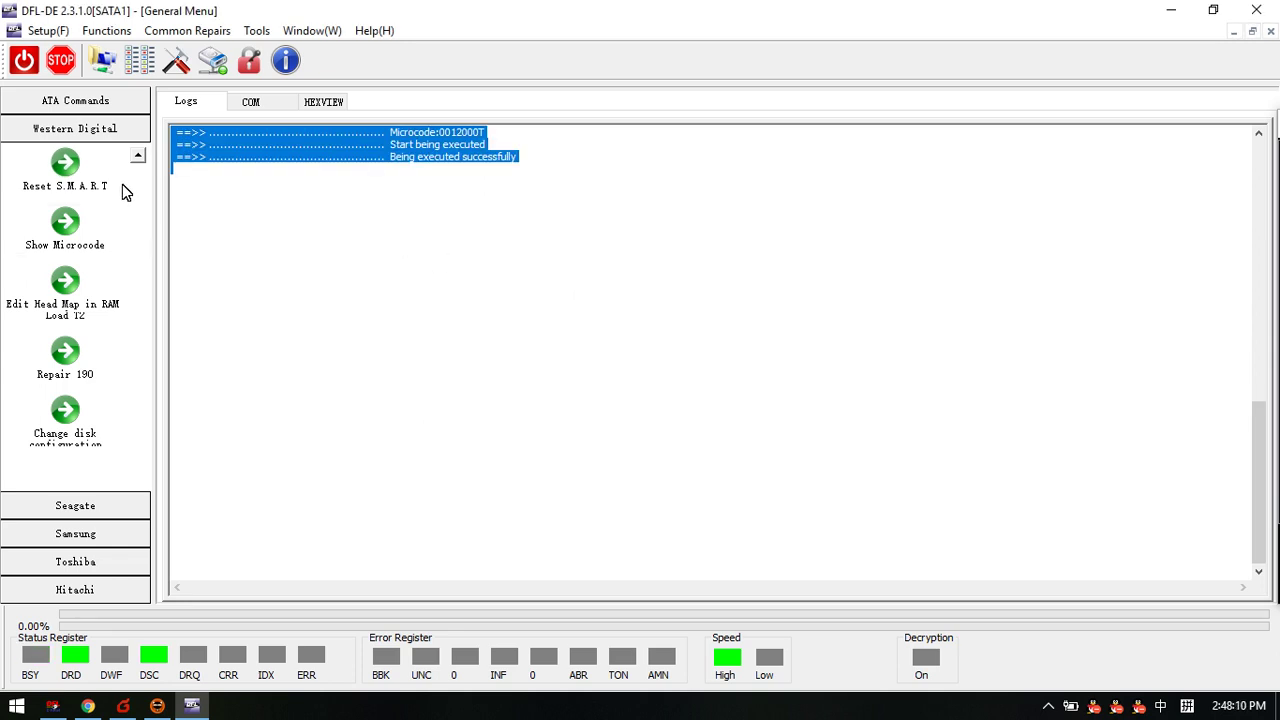
pyautogui.click(138, 157)
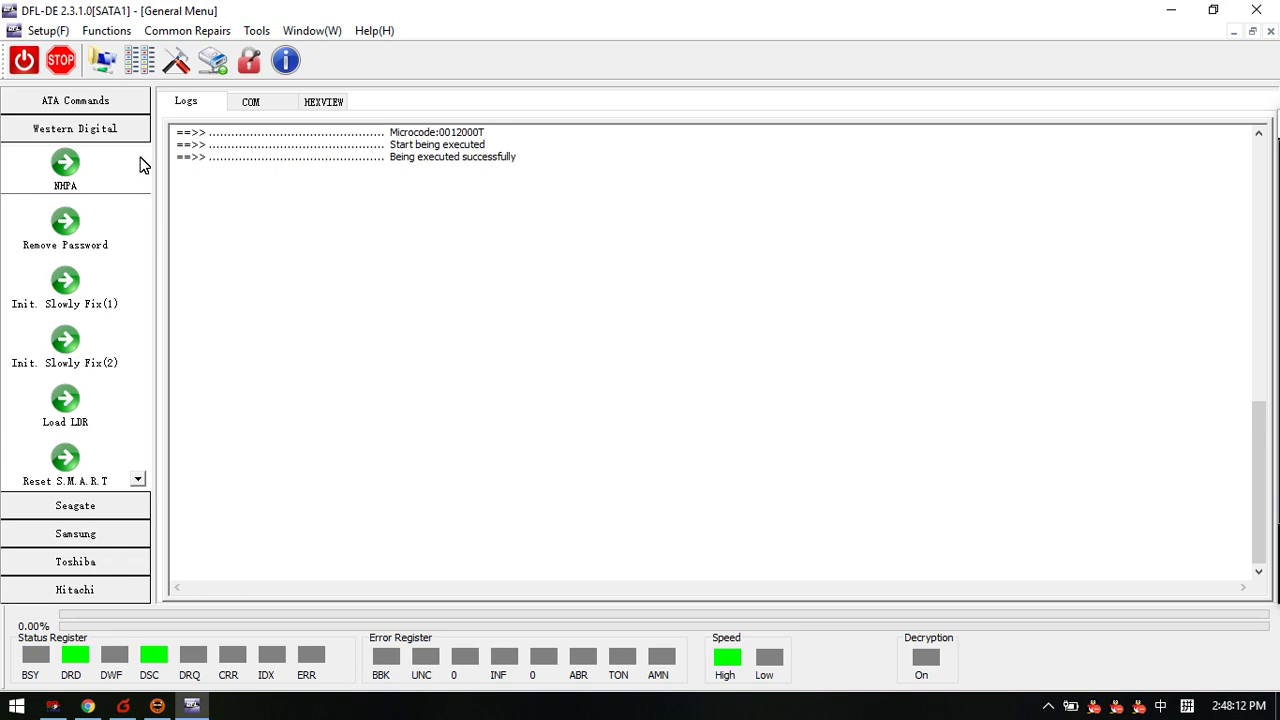
pyautogui.click(72, 405)
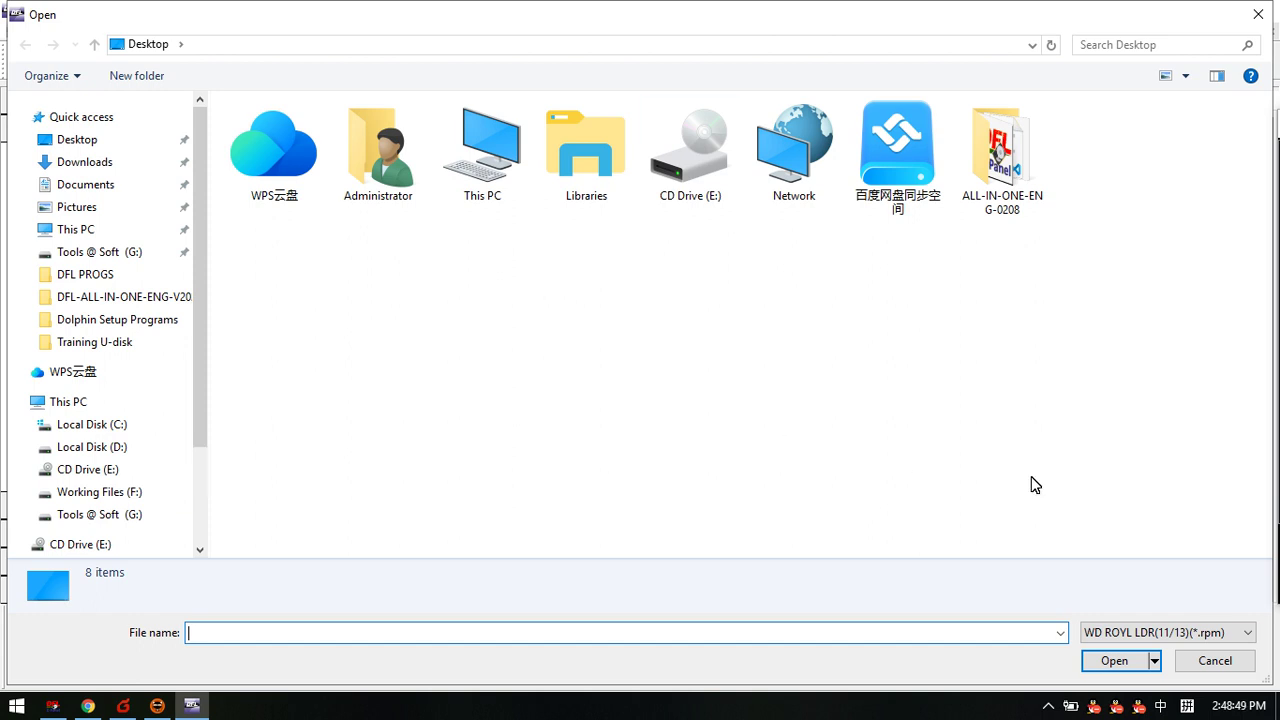
pyautogui.click(1214, 661)
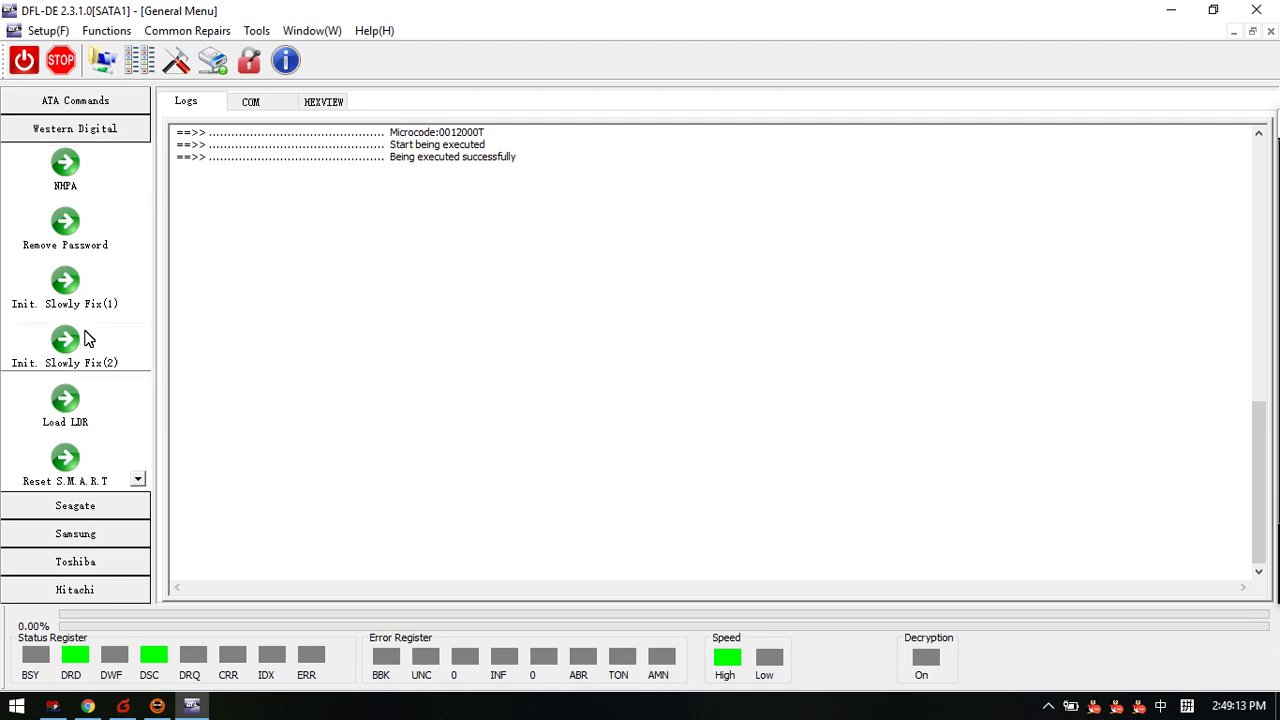
pyautogui.click(137, 480)
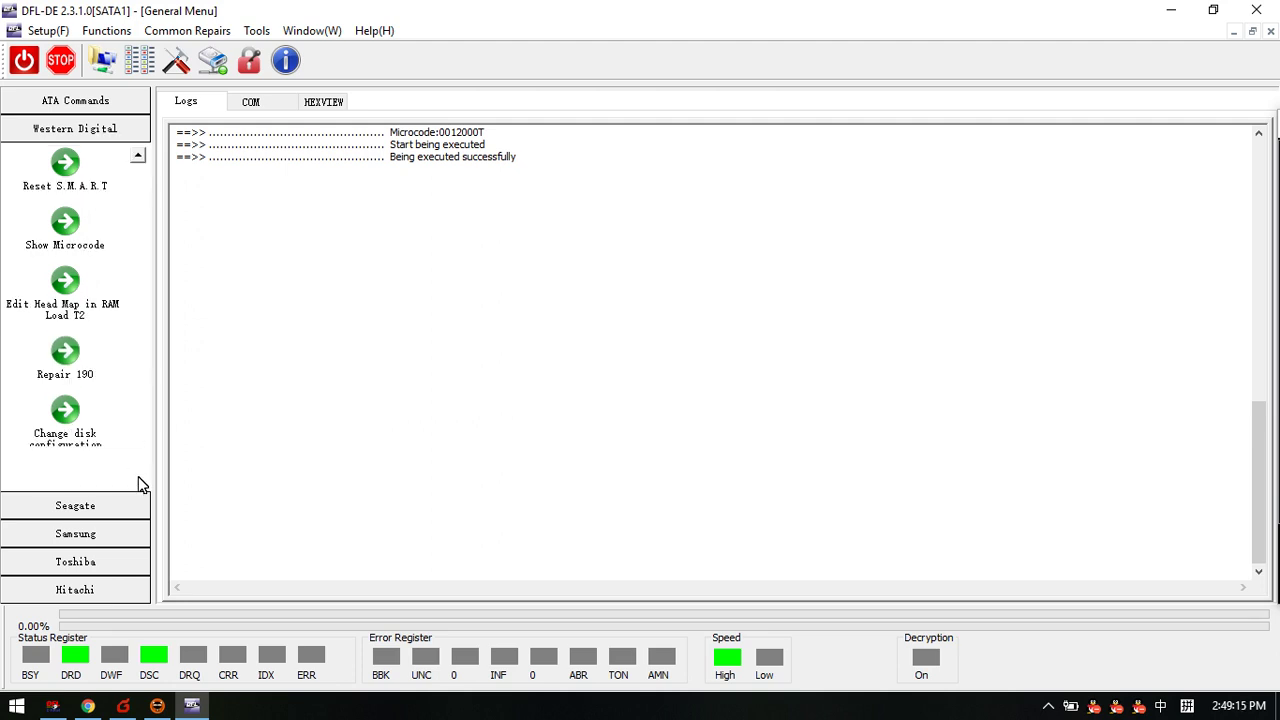
pyautogui.click(137, 155)
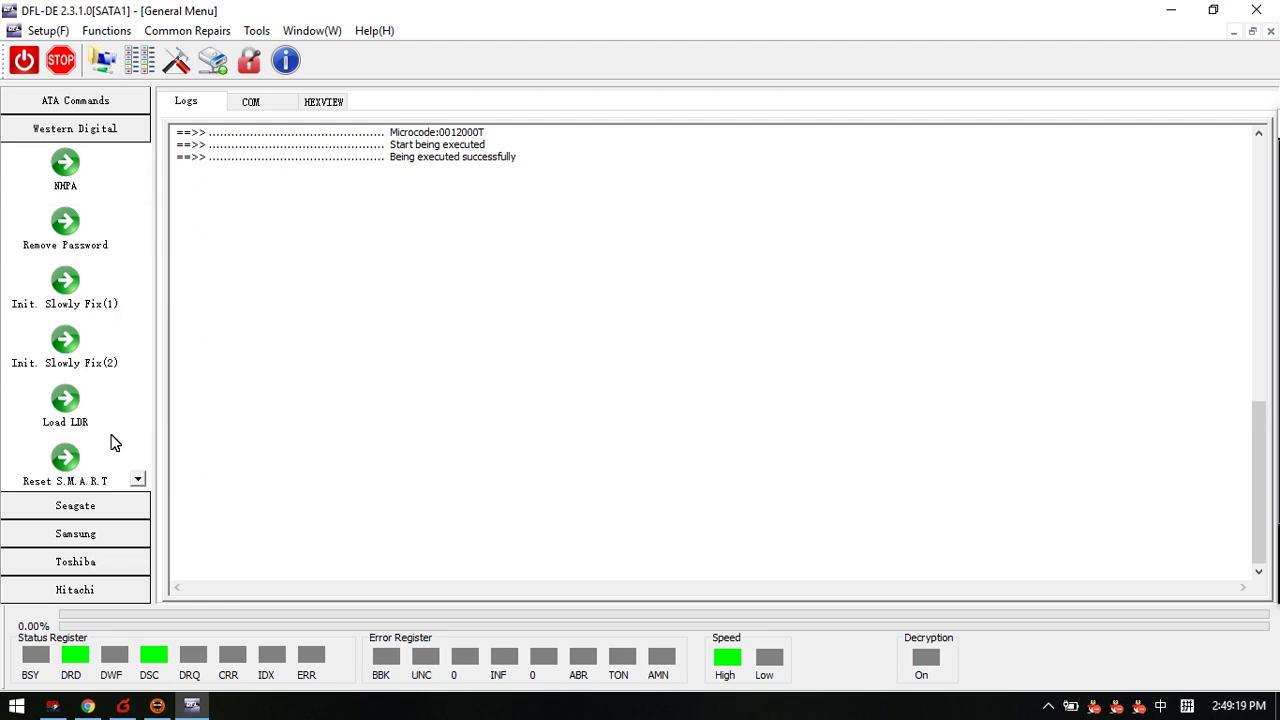
pyautogui.click(138, 480)
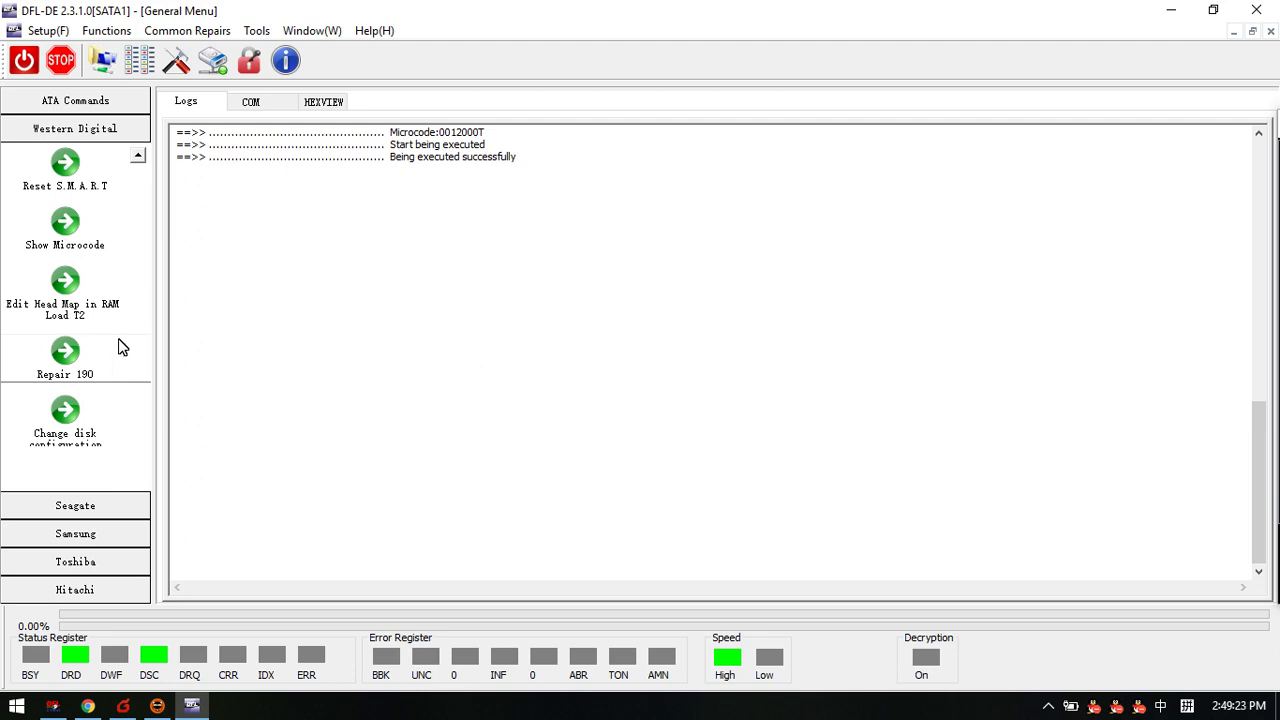
pyautogui.click(137, 155)
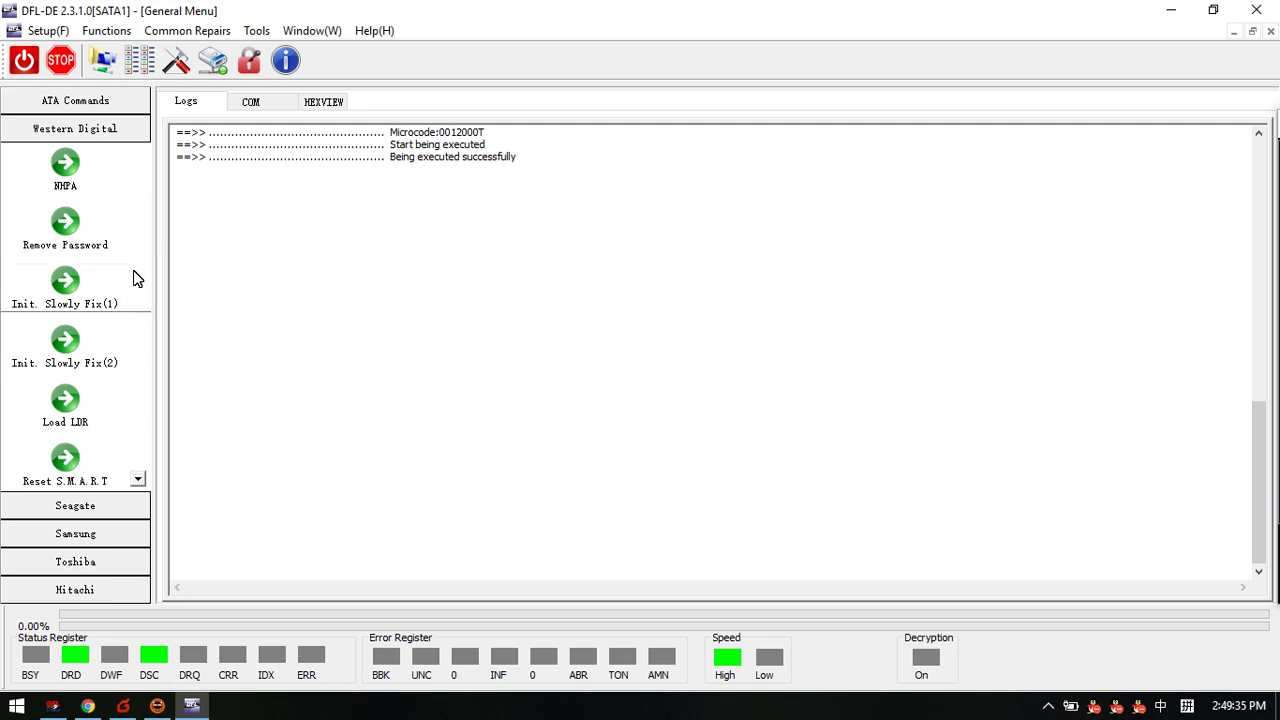
# Step: Start a New Project recovery task on SATA 1, advance to its options, then cancel it
pyautogui.click(106, 60)
pyautogui.click(642, 238)
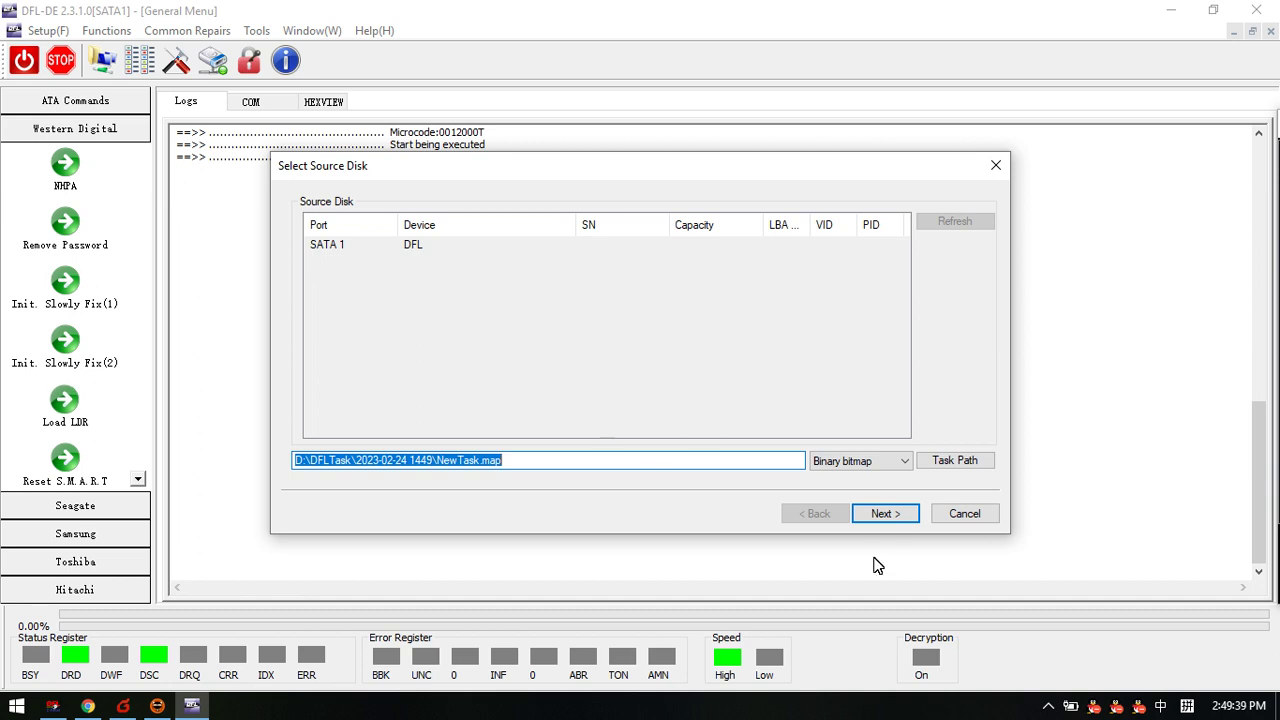
pyautogui.click(894, 515)
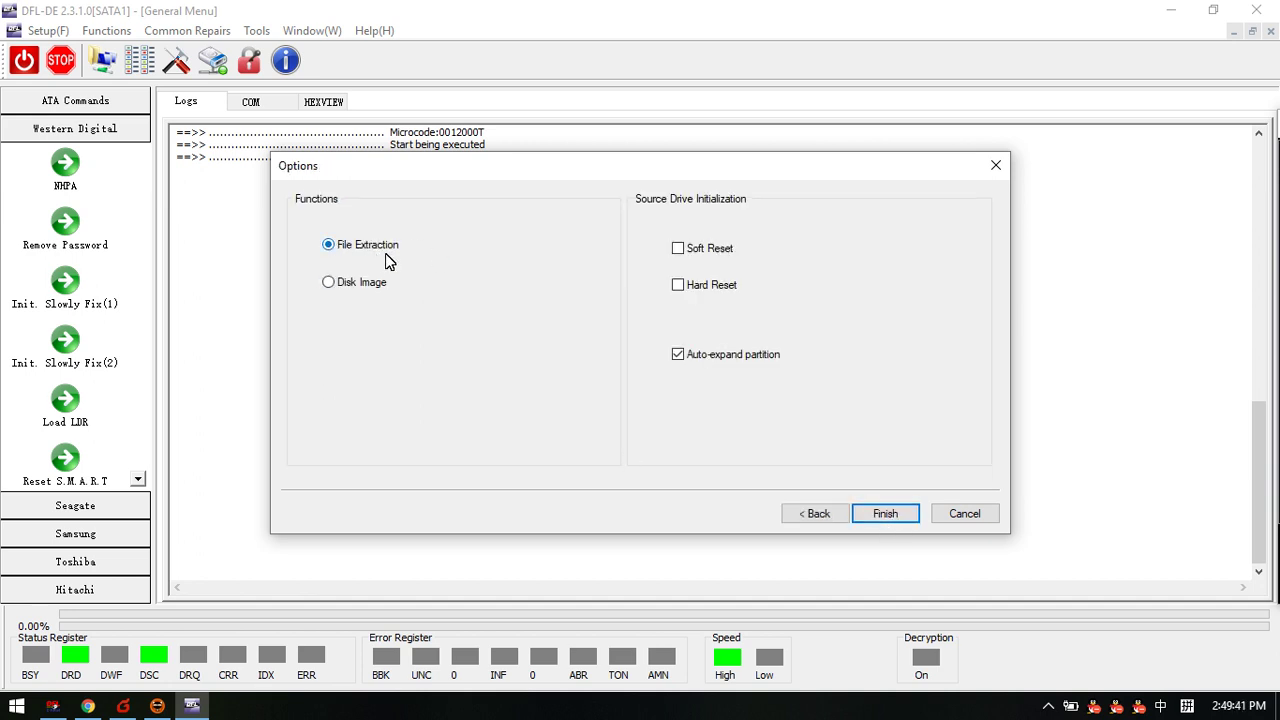
pyautogui.click(965, 515)
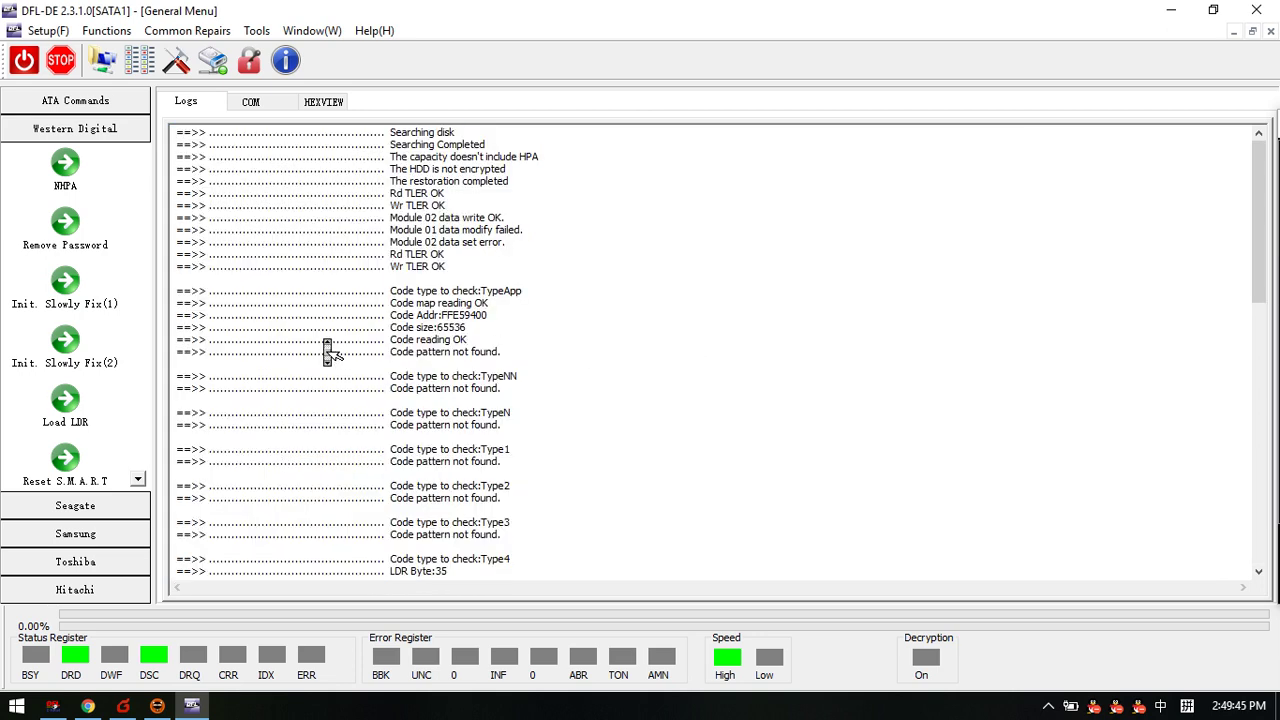